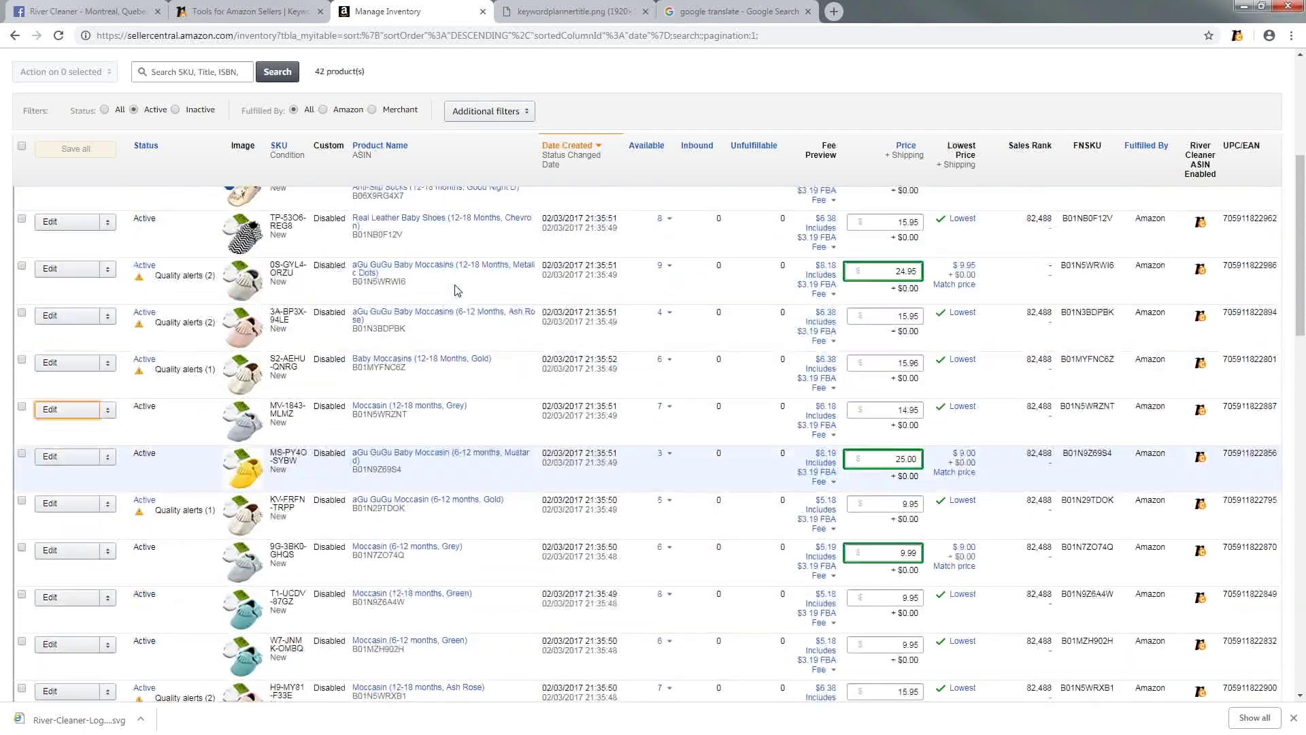
# Step: Open the "Moccasin (12-18 months, Grey)" listing from the inventory for editing
pyautogui.scroll(1, 404, 321)
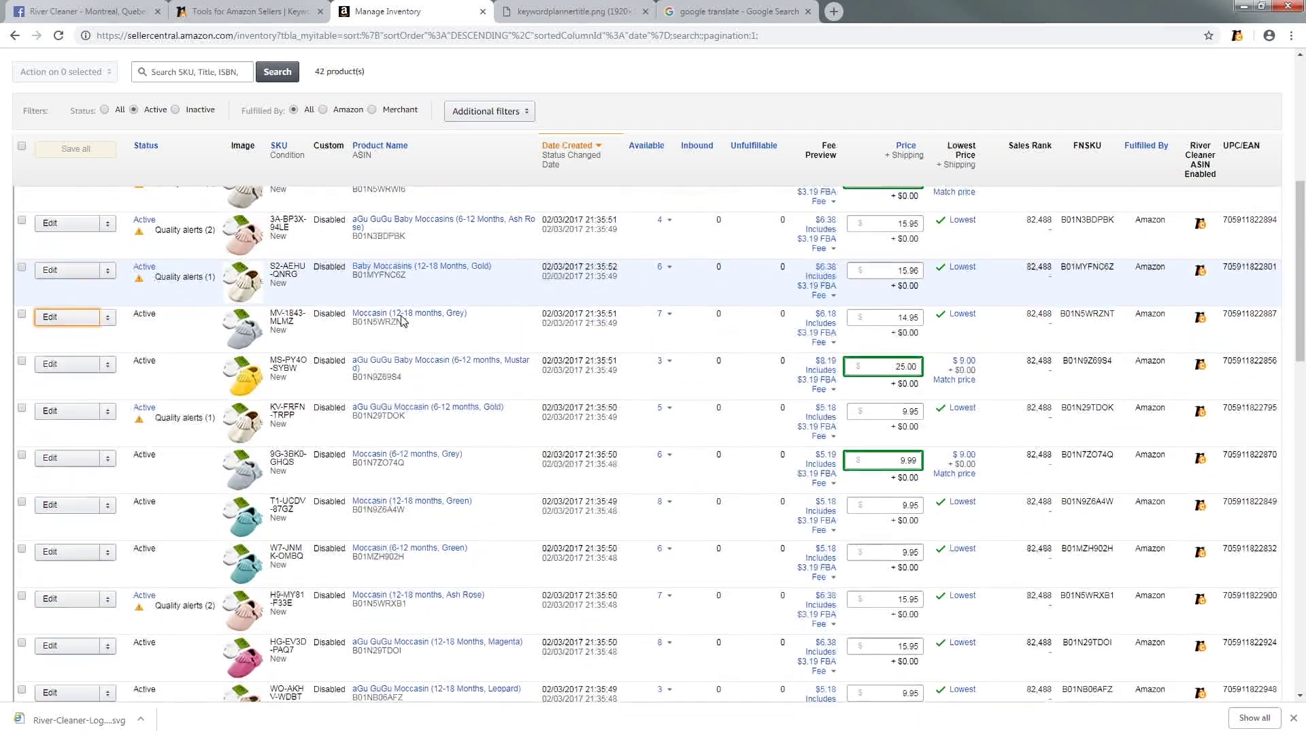
pyautogui.scroll(10, 755, 79)
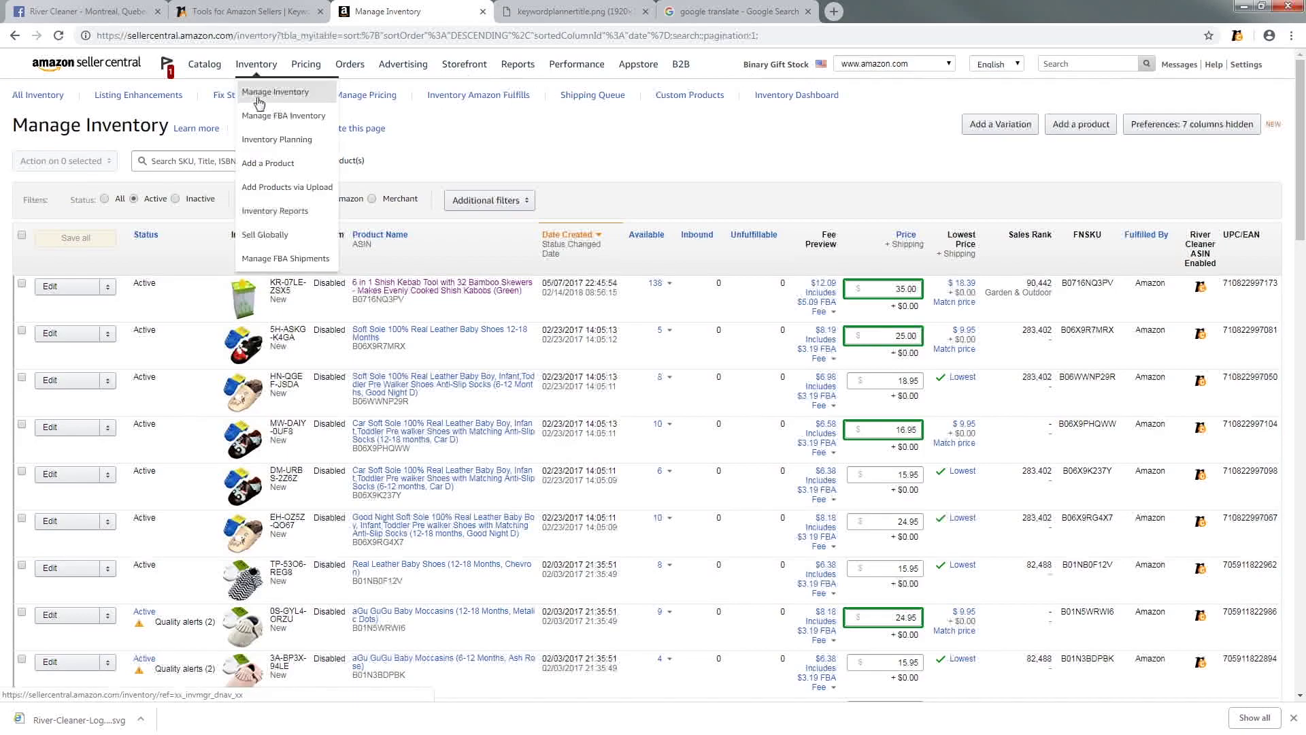
pyautogui.scroll(-2, 323, 522)
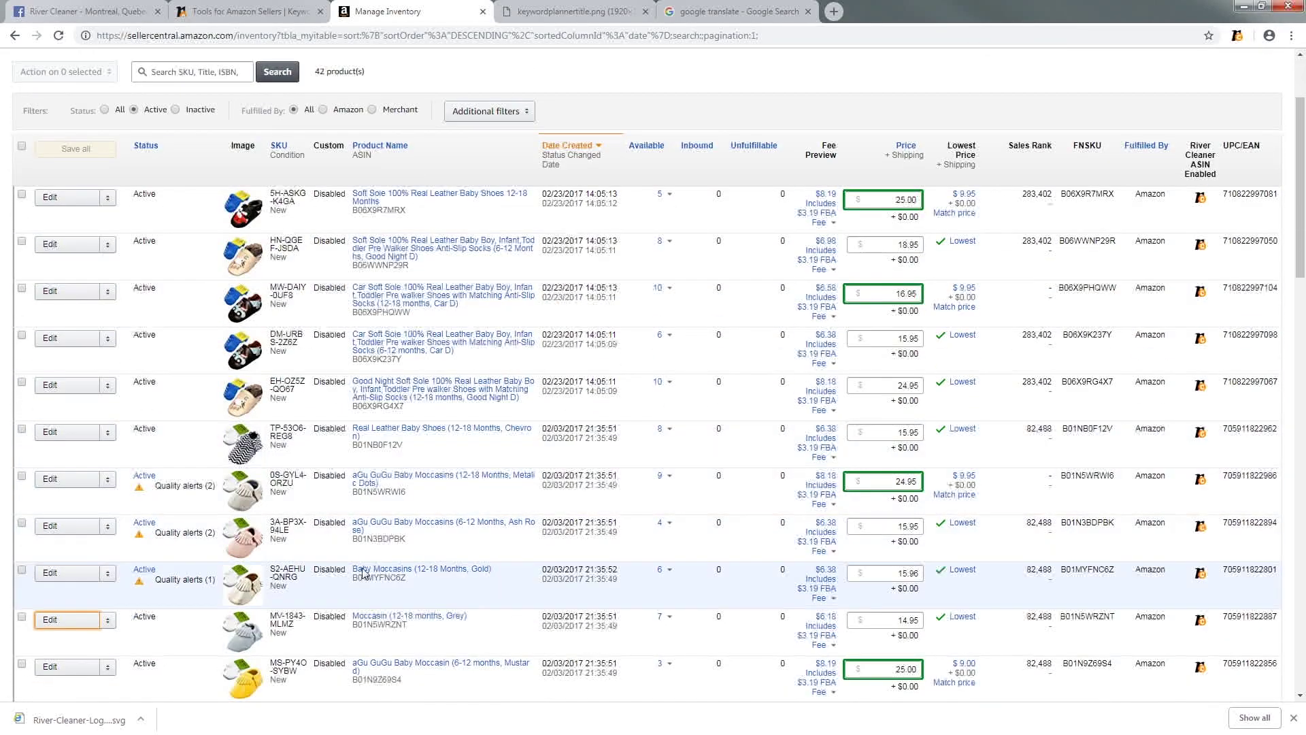
pyautogui.scroll(-2, 381, 551)
pyautogui.scroll(-2, 393, 563)
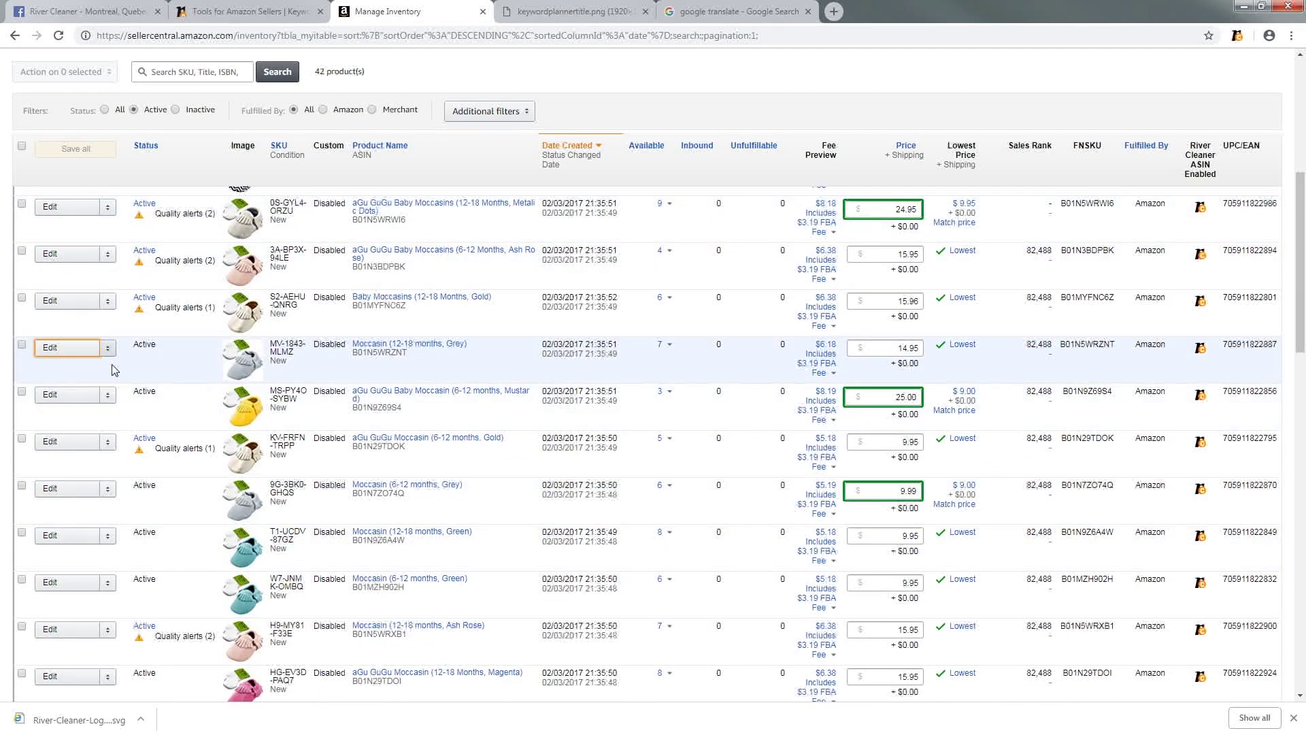
pyautogui.click(72, 347)
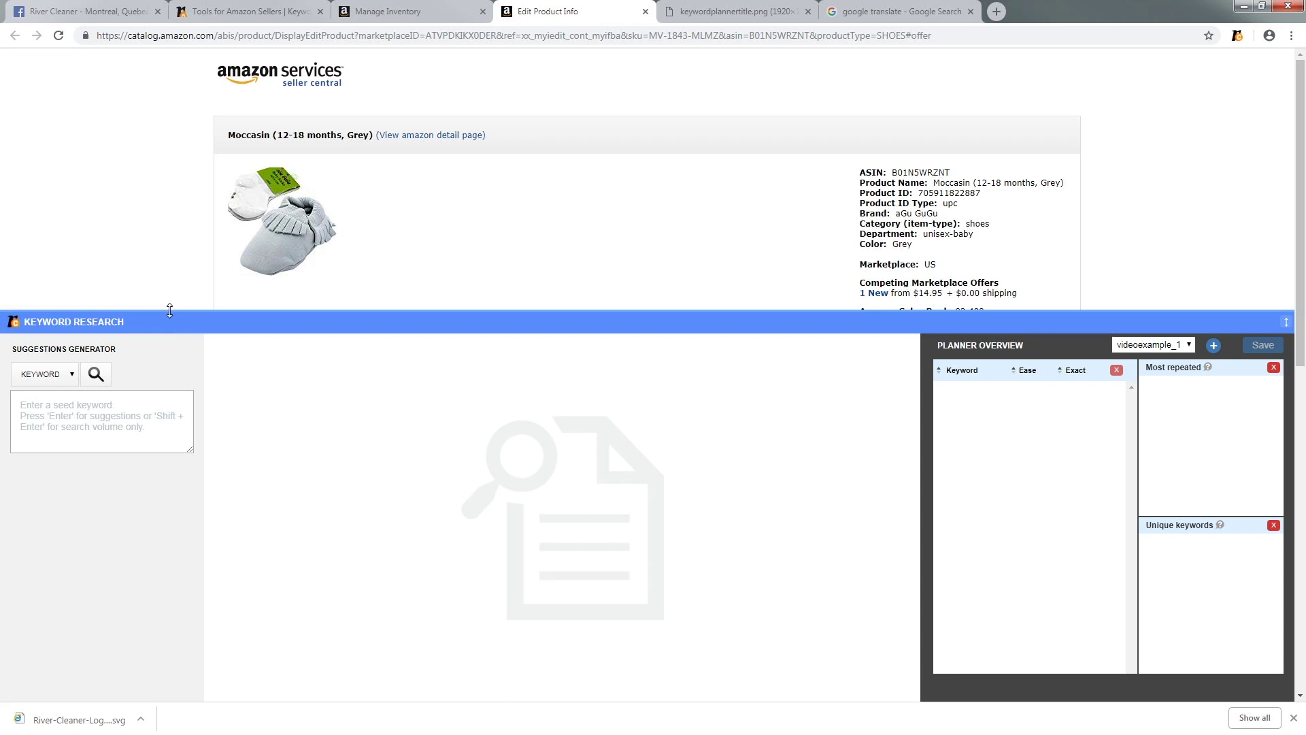
# Step: Reduce the height of the Keyword Research pane and show the product's Keywords section with its search terms
pyautogui.moveTo(170, 310); pyautogui.dragTo(170, 471)
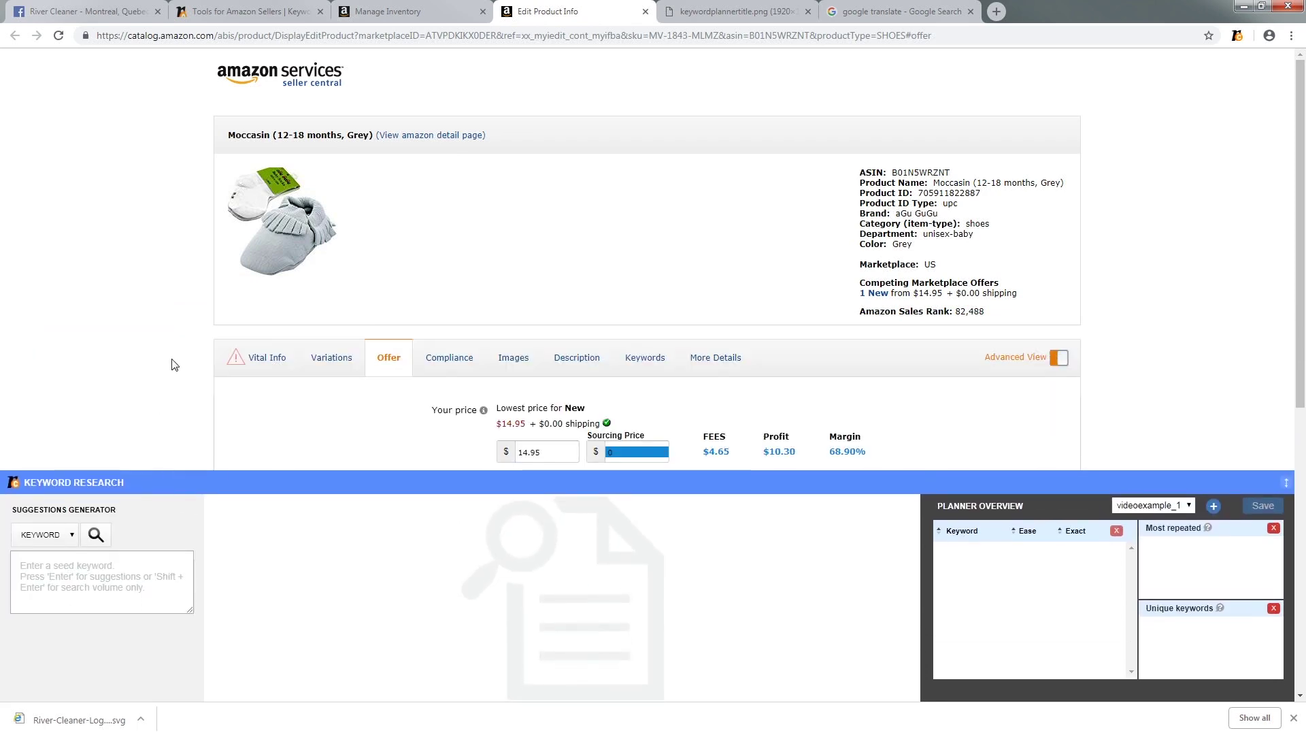
pyautogui.scroll(-1, 165, 358)
pyautogui.scroll(-2, 163, 356)
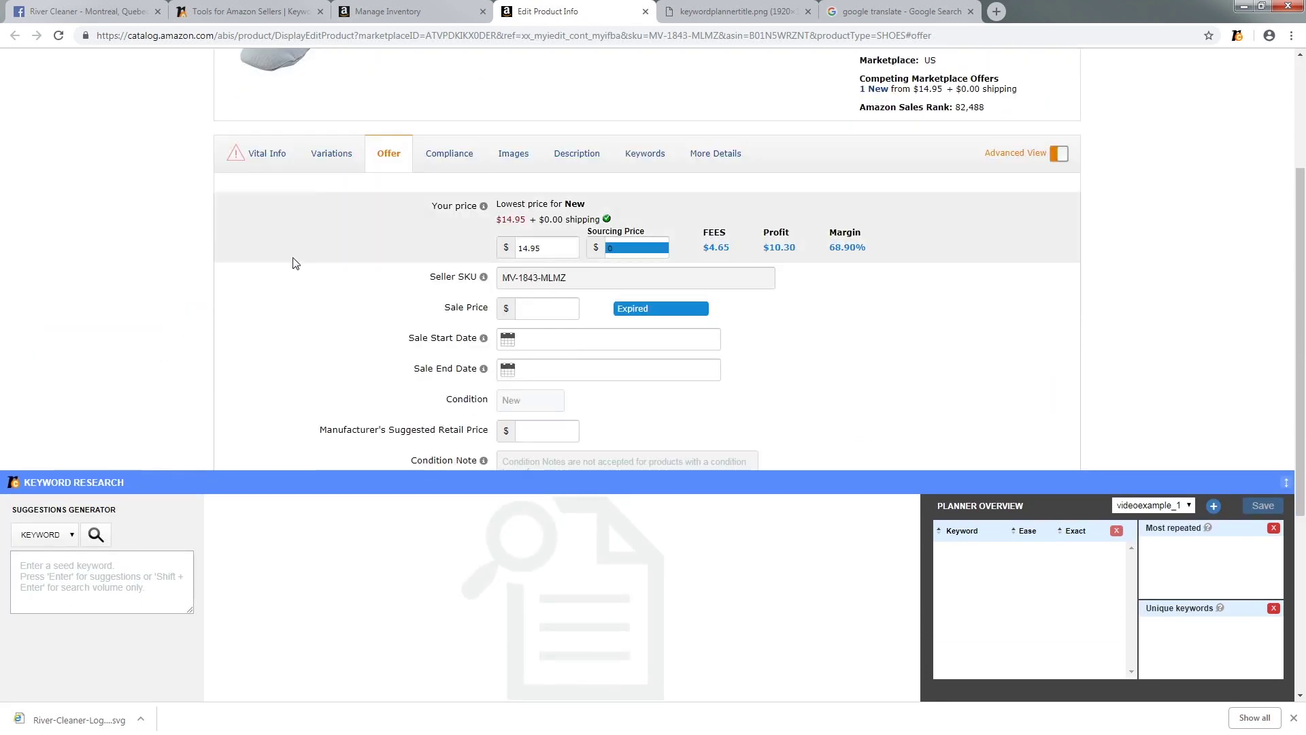
pyautogui.click(652, 141)
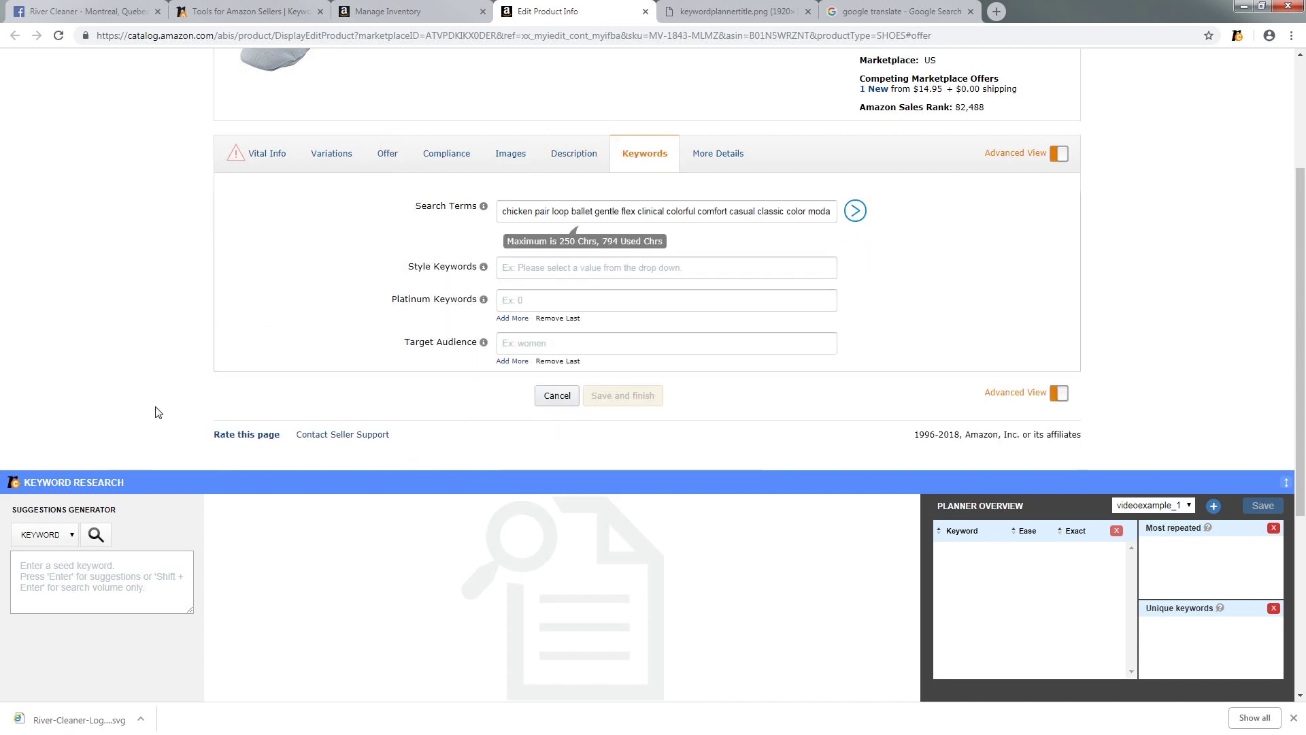
pyautogui.scroll(3, 136, 299)
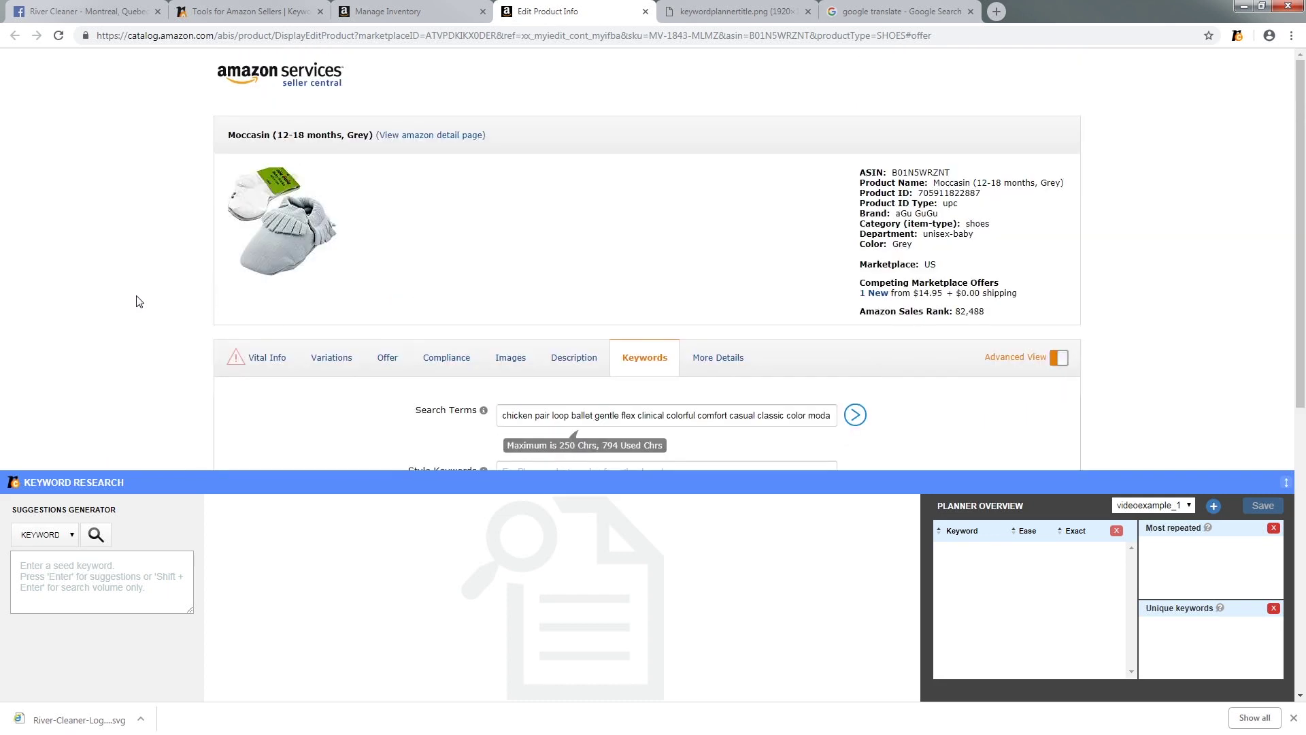
pyautogui.scroll(-3, 540, 203)
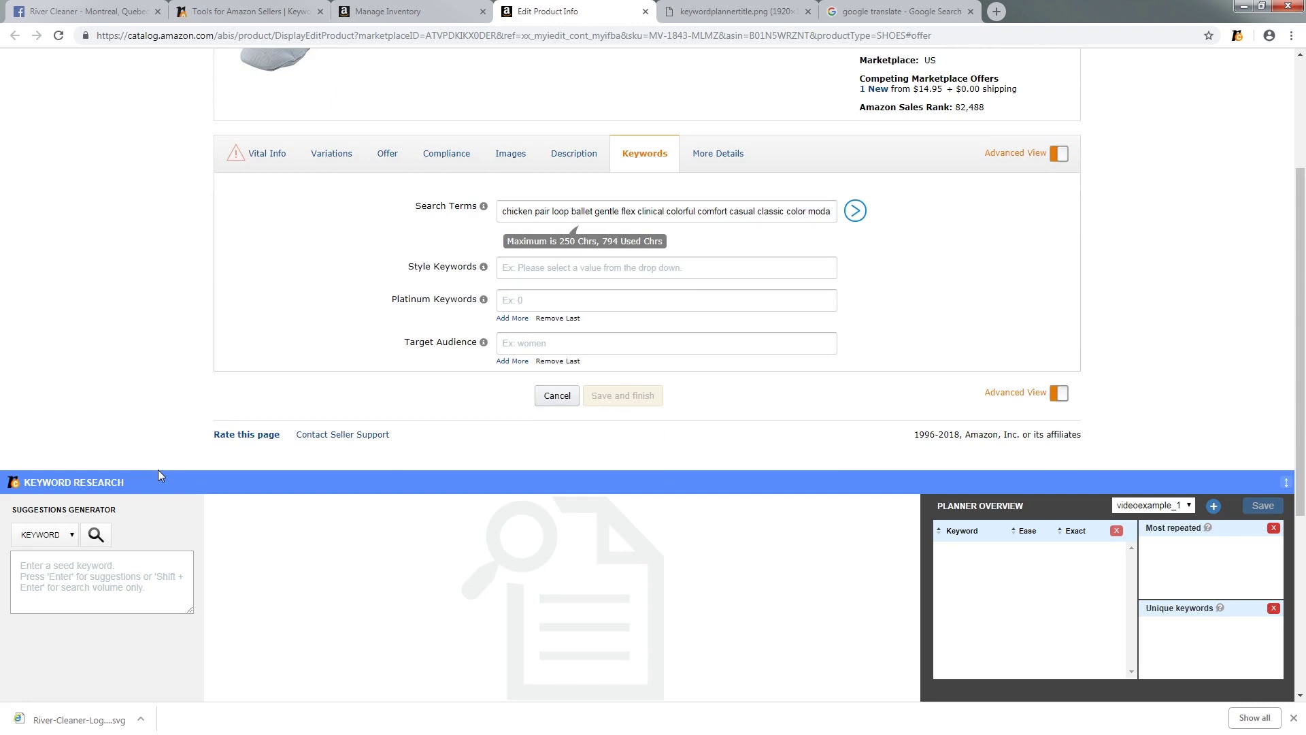
pyautogui.moveTo(158, 469); pyautogui.dragTo(158, 422)
pyautogui.click(78, 521)
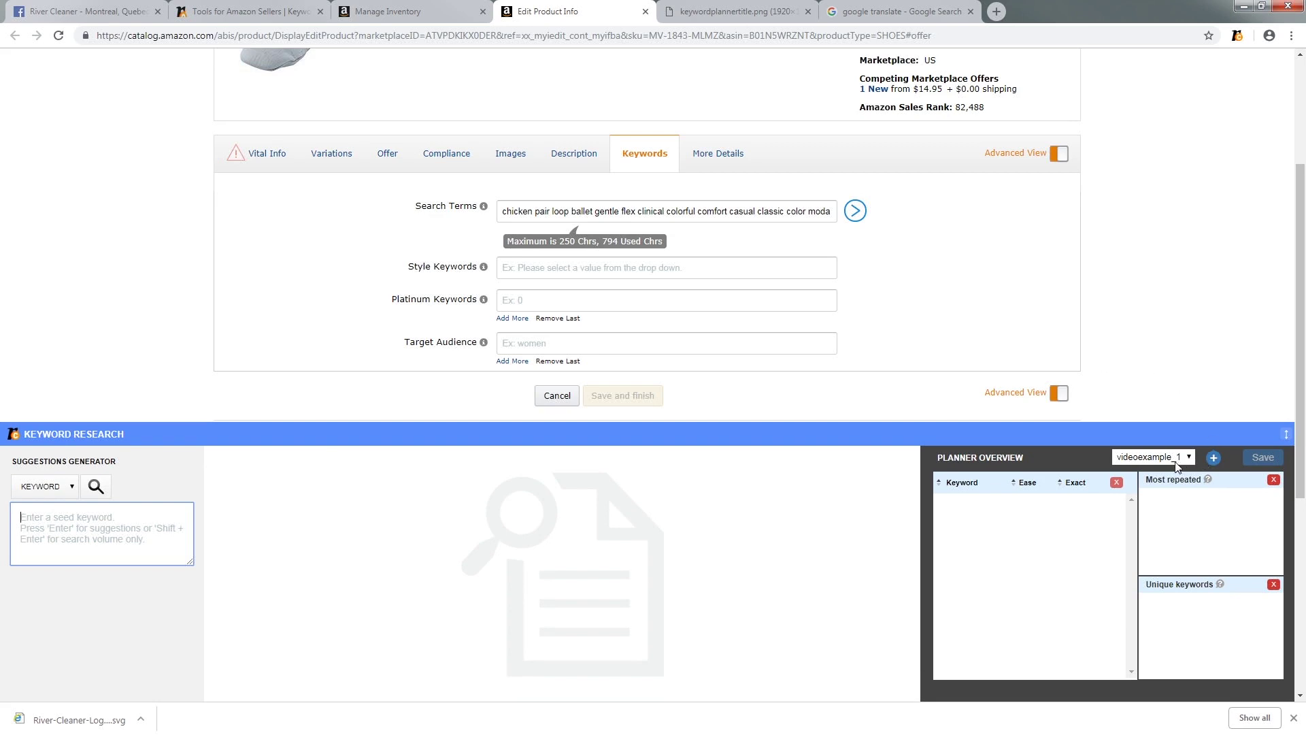
pyautogui.click(1214, 458)
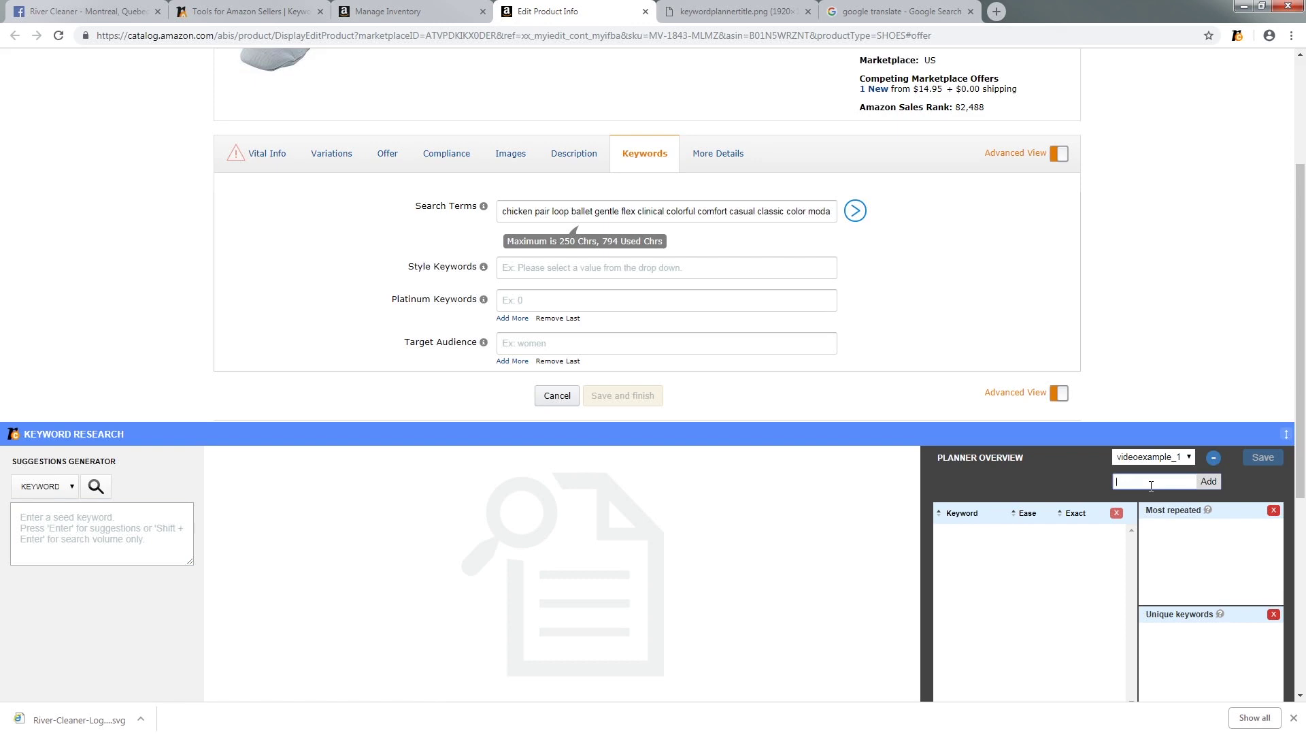
pyautogui.write('example')
pyautogui.click(1080, 484)
pyautogui.click(79, 547)
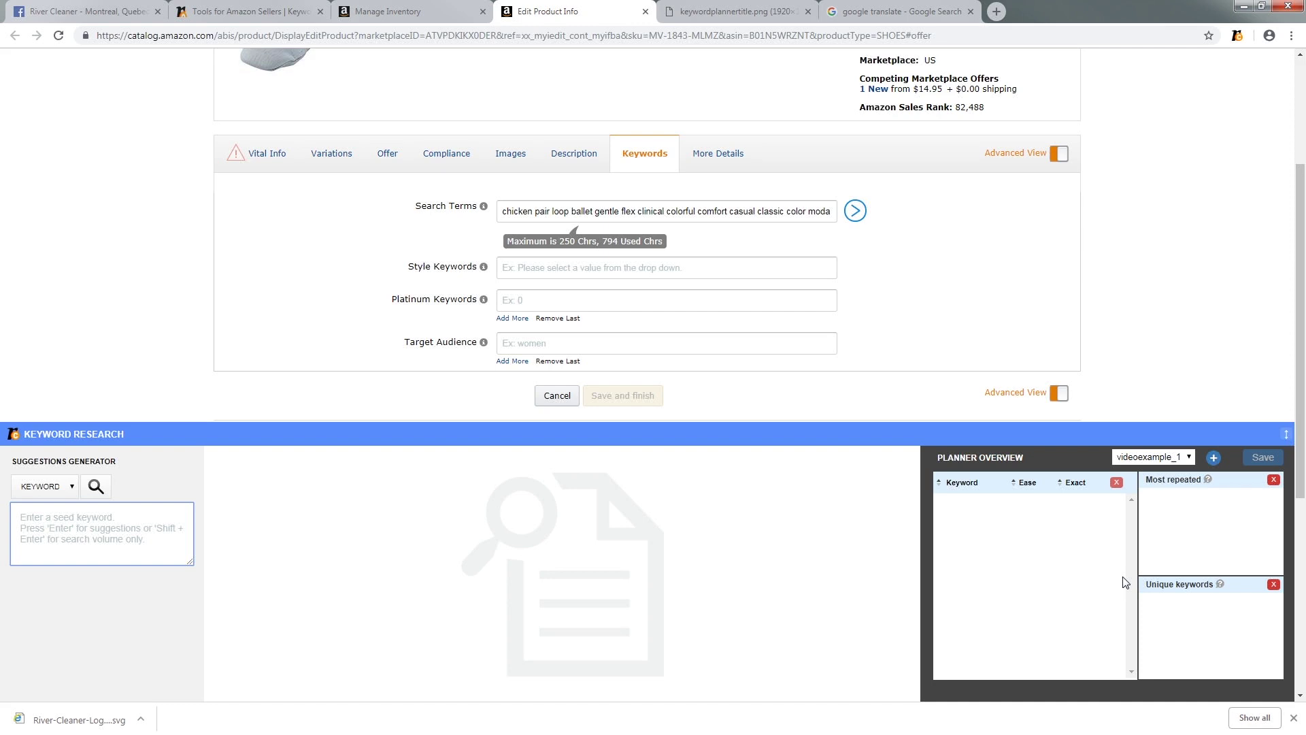
pyautogui.click(168, 532)
pyautogui.scroll(-1, 122, 536)
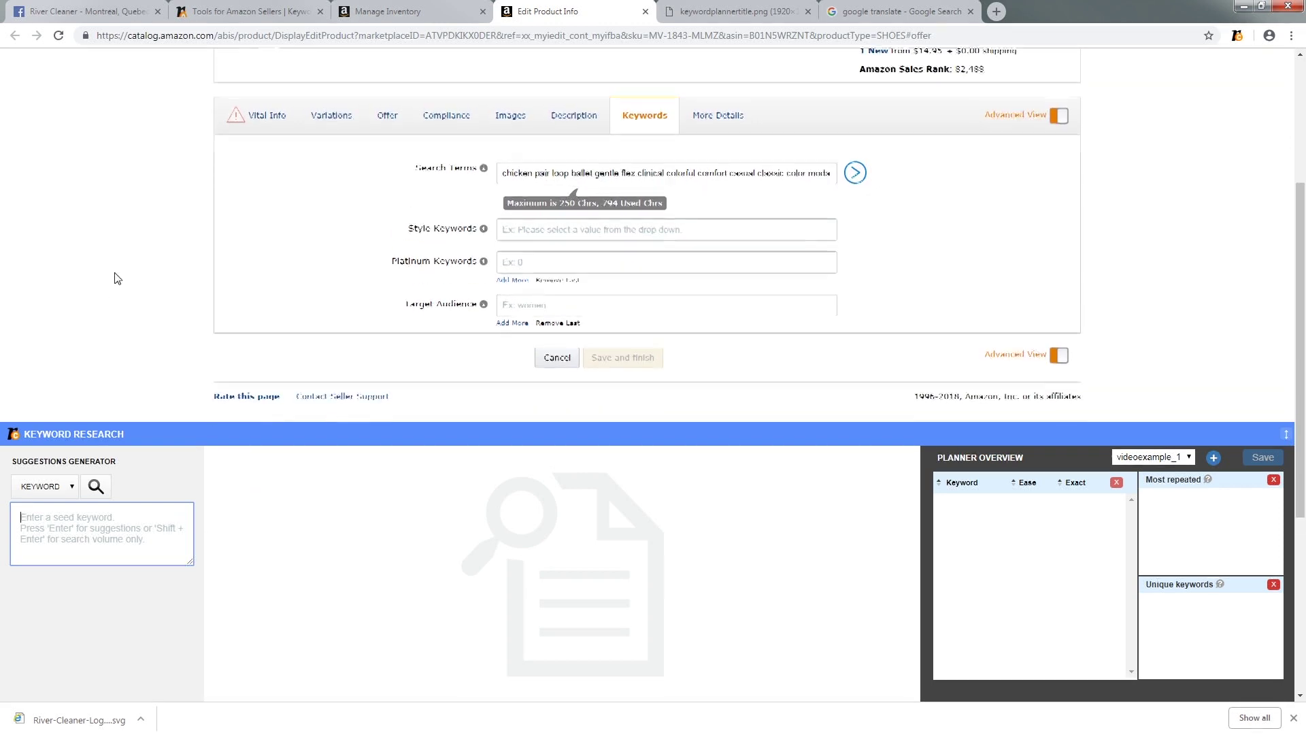
pyautogui.scroll(1, 115, 277)
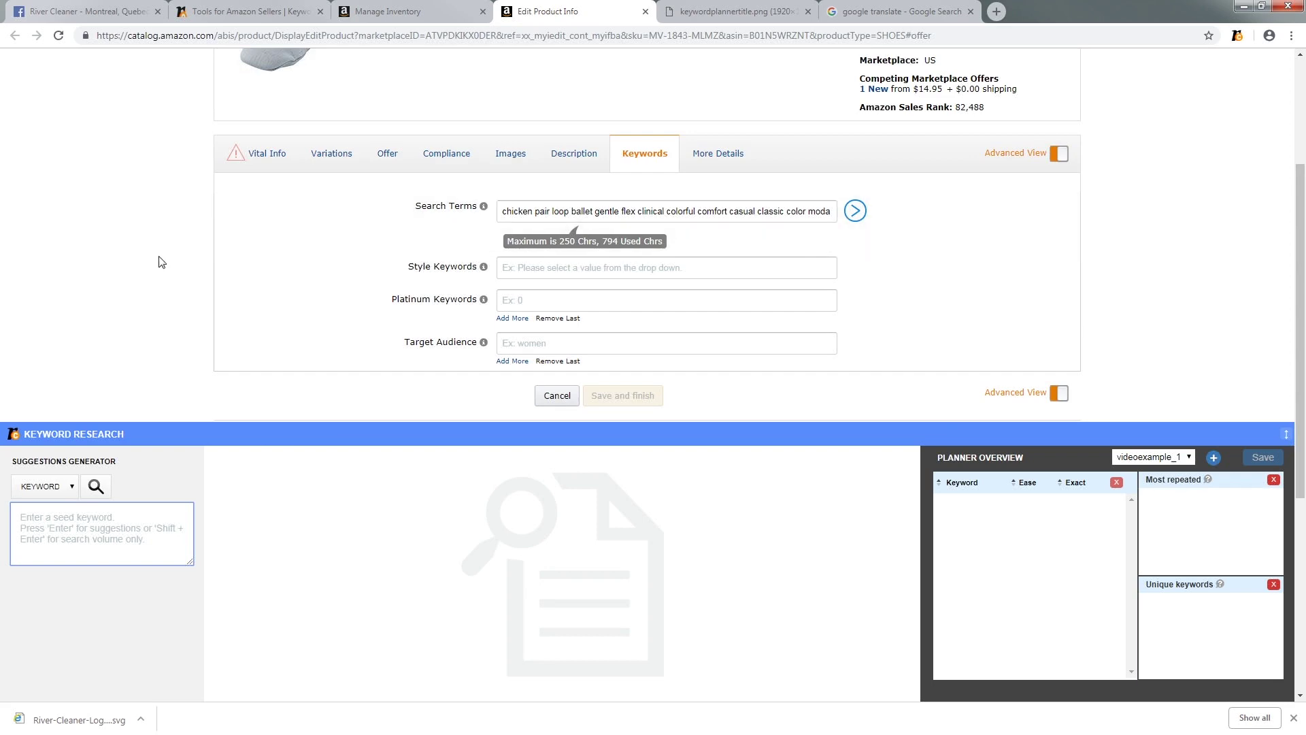
pyautogui.scroll(2, 162, 262)
pyautogui.scroll(-2, 164, 263)
pyautogui.click(56, 487)
pyautogui.click(62, 487)
pyautogui.click(63, 487)
pyautogui.click(62, 487)
pyautogui.click(63, 487)
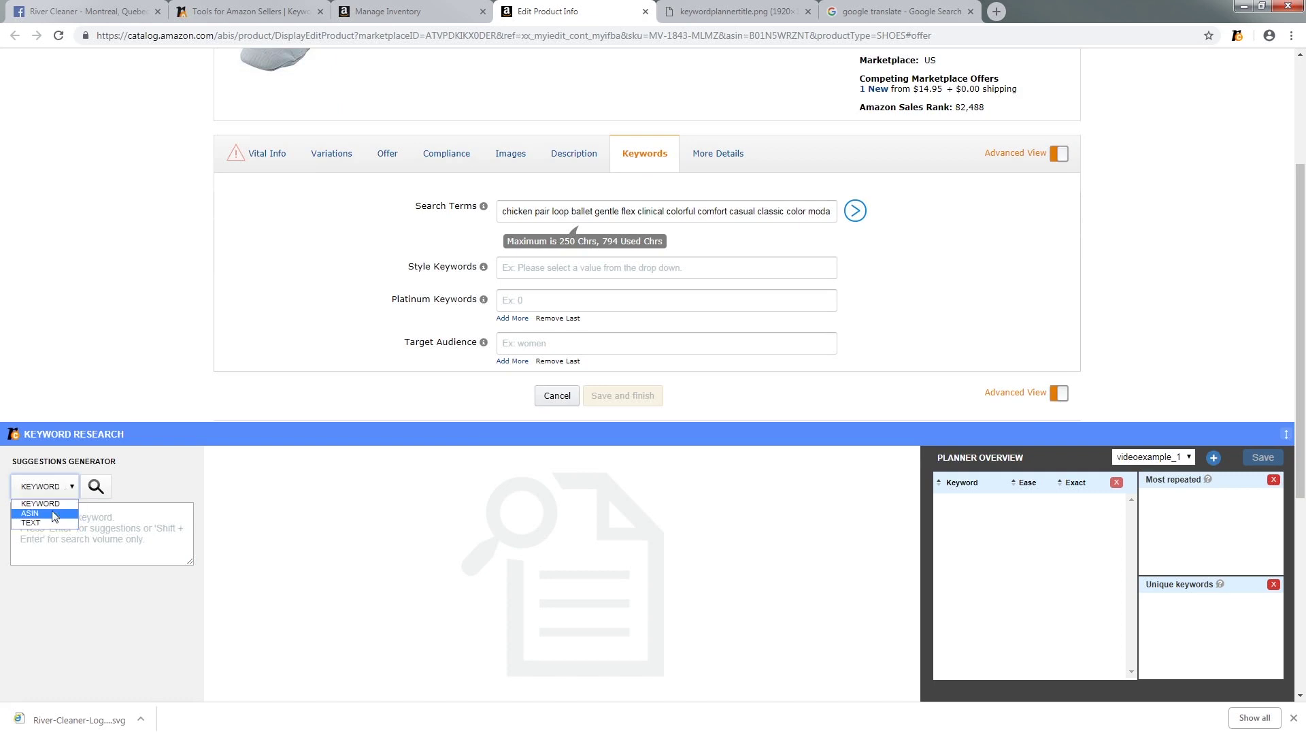
pyautogui.click(58, 488)
# Step: Add "baby" as a seed keyword in the suggestions generator
pyautogui.click(55, 520)
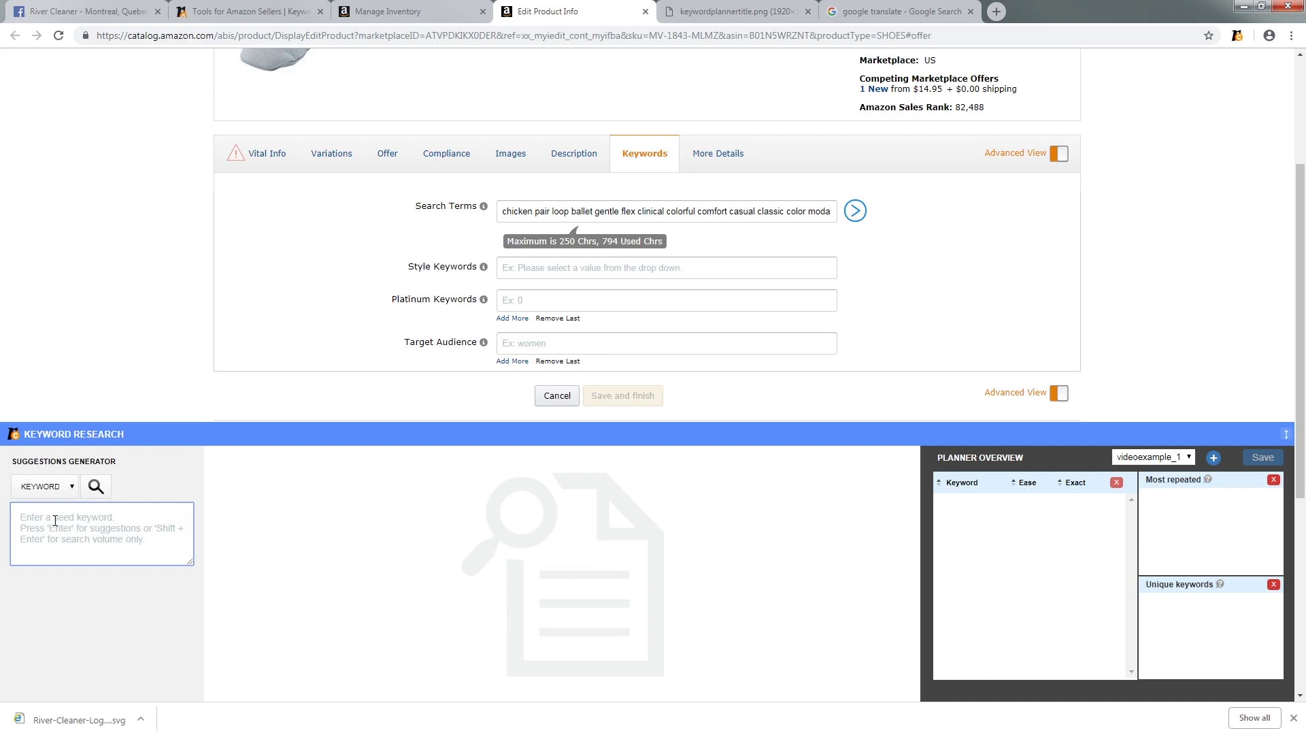
pyautogui.write('baby')
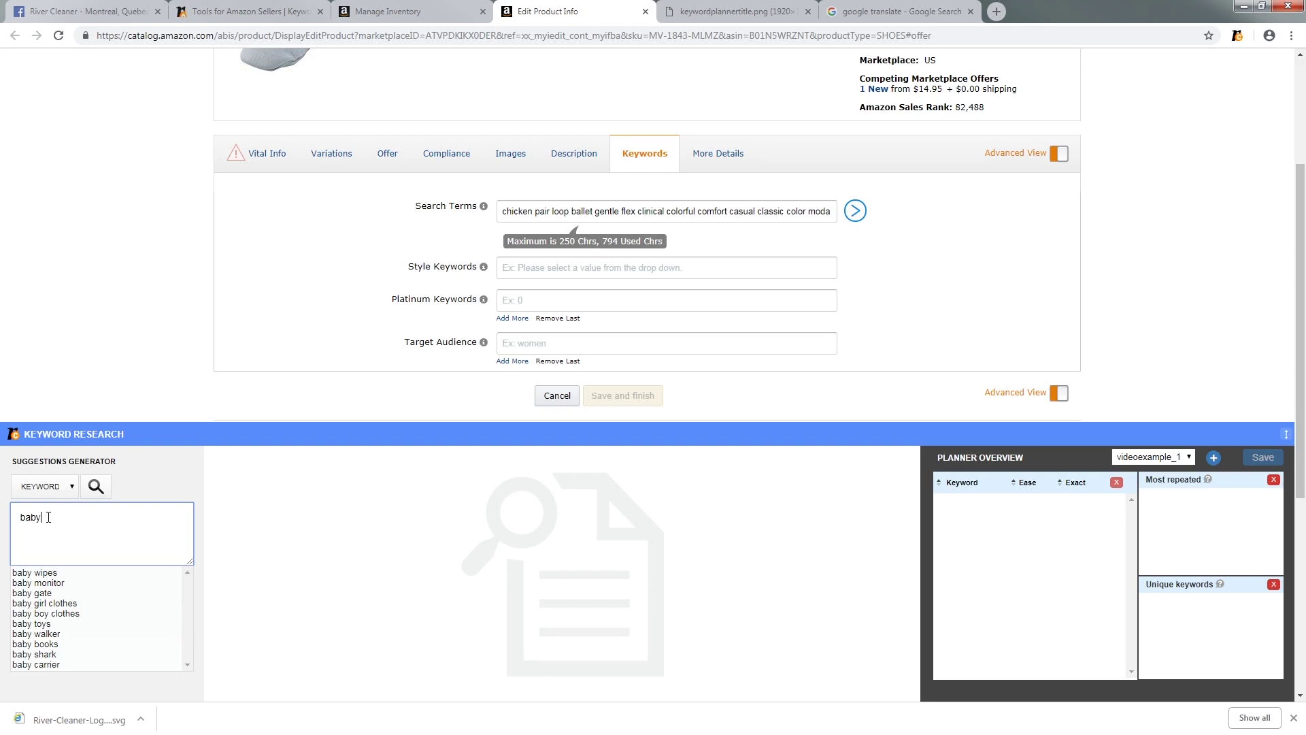
pyautogui.press('BackSpace')
pyautogui.press('BackSpace')
pyautogui.press('BackSpace')
pyautogui.press('BackSpace')
pyautogui.write('aby')
pyautogui.press('Return')
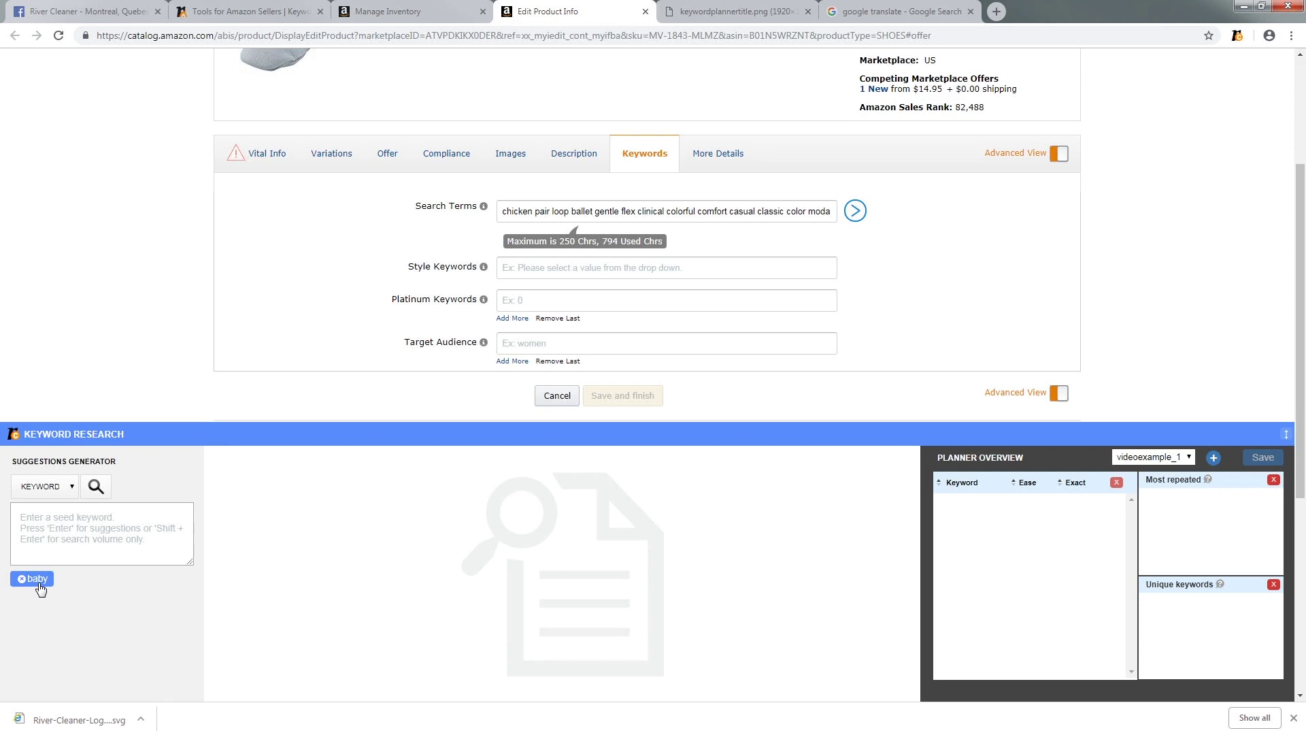
# Step: Add "moccassin" as a second seed keyword in the suggestions generator
pyautogui.click(78, 526)
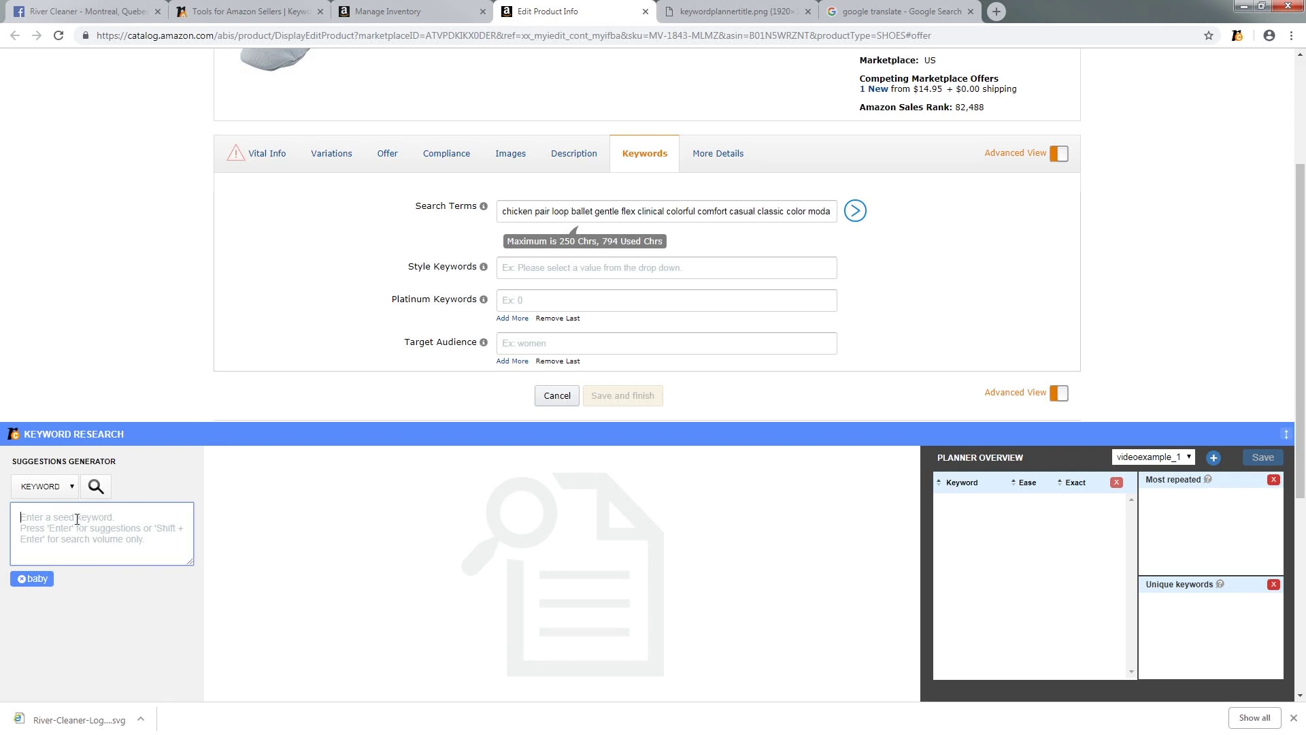
pyautogui.write('mocassin')
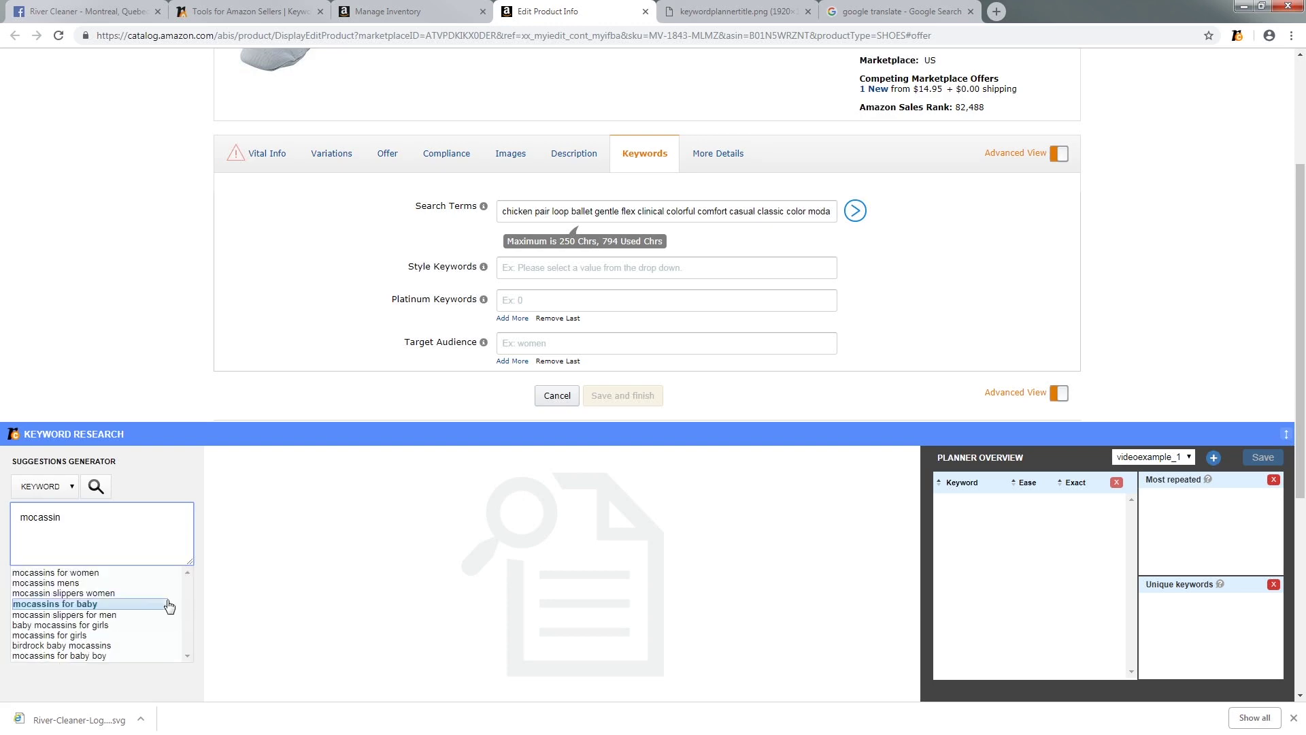
pyautogui.click(134, 291)
pyautogui.scroll(3, 136, 336)
pyautogui.scroll(-3, 136, 336)
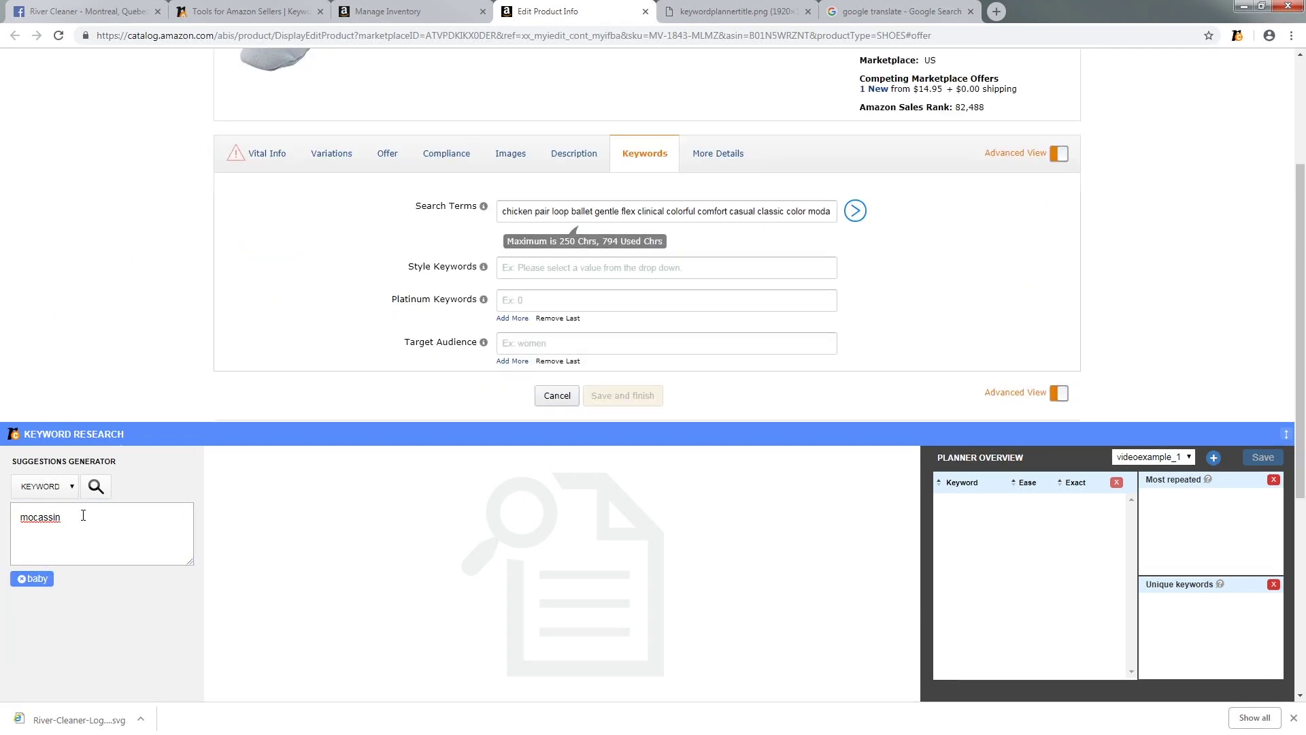
pyautogui.click(45, 515)
pyautogui.write('c')
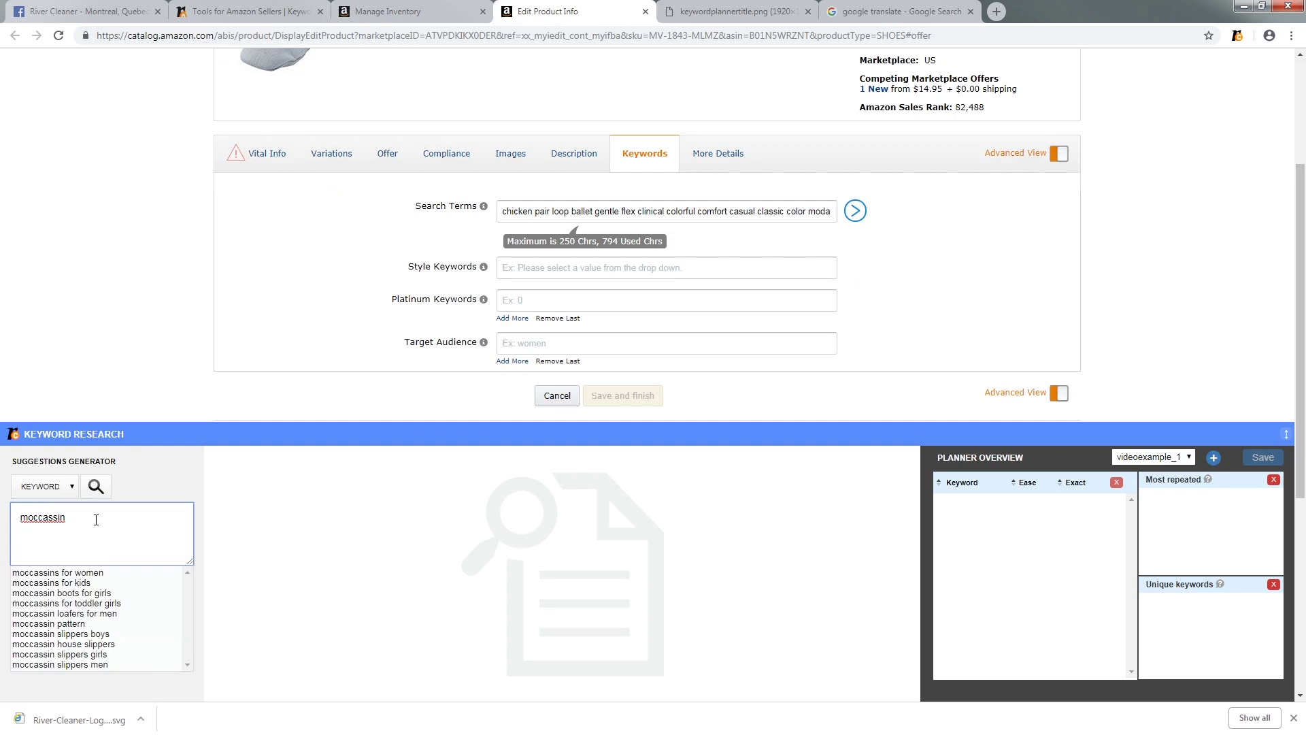
pyautogui.press('Return')
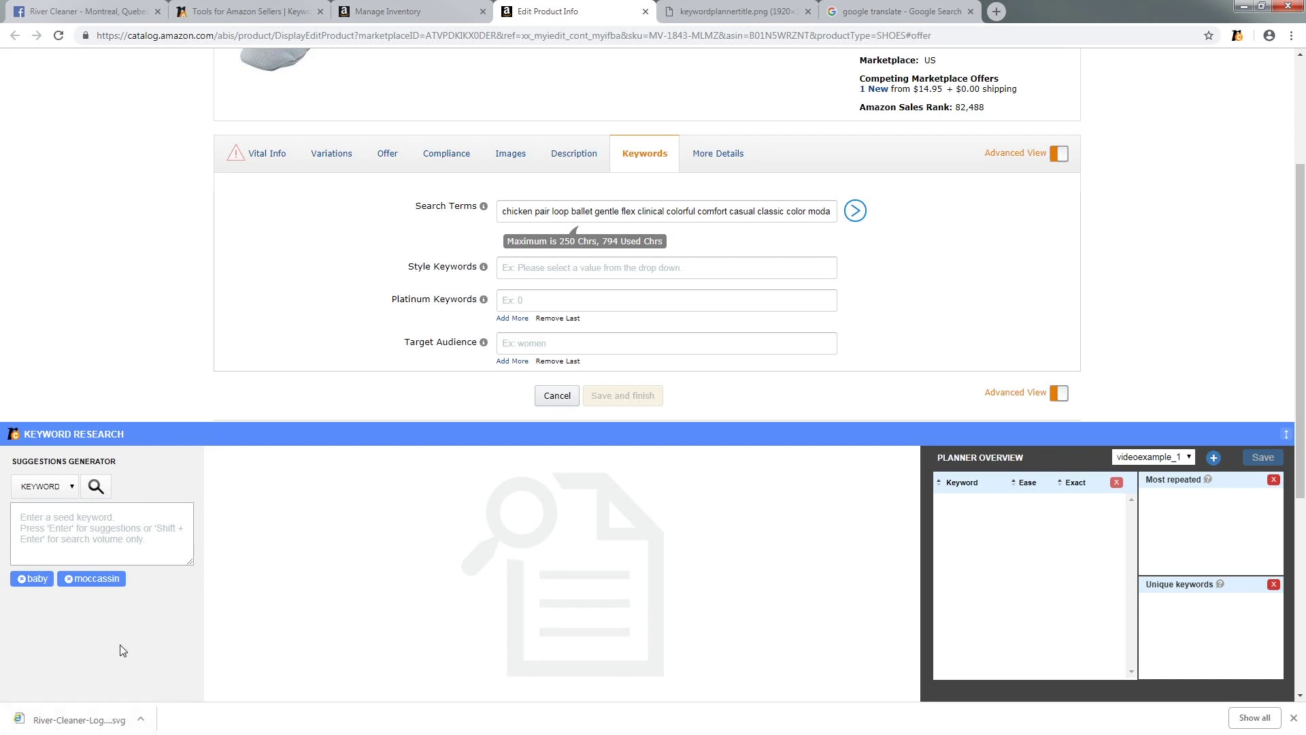
# Step: Add "shoes" as a third seed keyword and generate suggestions from the seeds
pyautogui.click(98, 530)
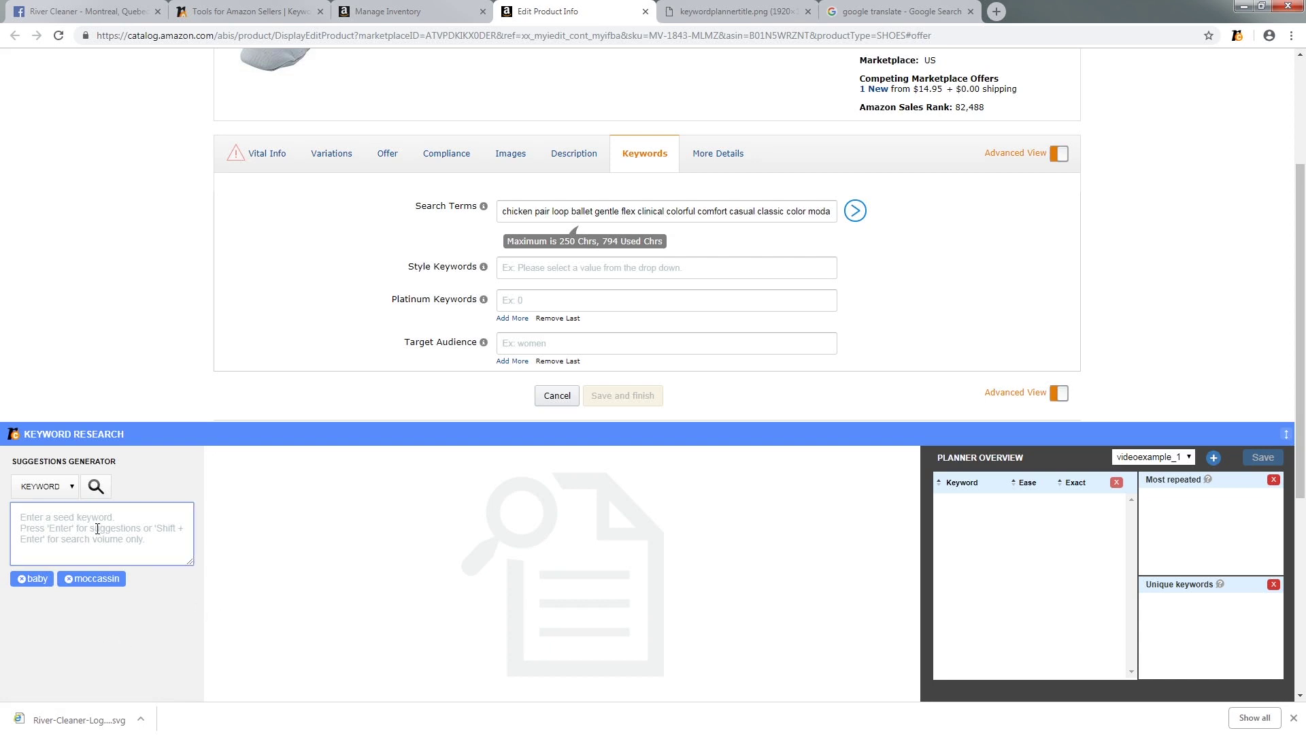
pyautogui.write('shoes')
pyautogui.press('BackSpace')
pyautogui.press('BackSpace')
pyautogui.press('BackSpace')
pyautogui.press('BackSpace')
pyautogui.press('BackSpace')
pyautogui.click(173, 495)
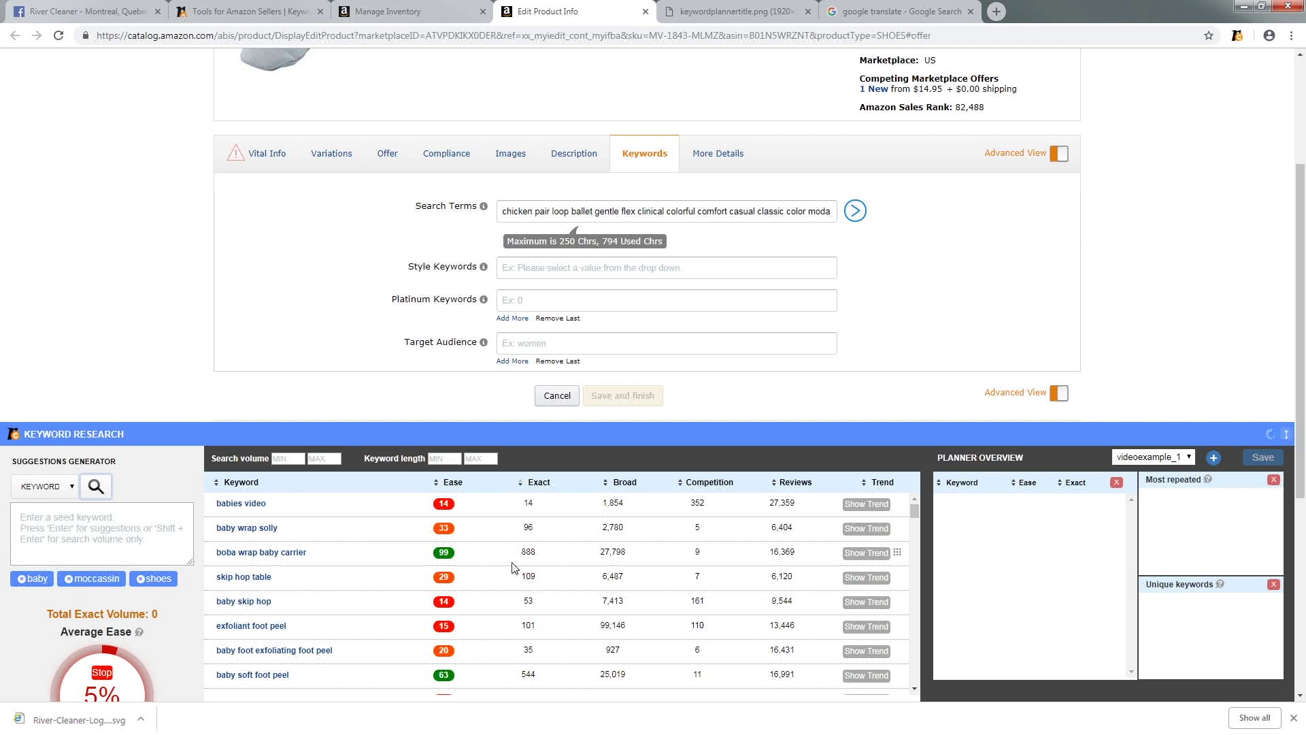
# Step: Add the suggested keyword "boba wrap baby carrier" to the planner overview
pyautogui.moveTo(456, 486)
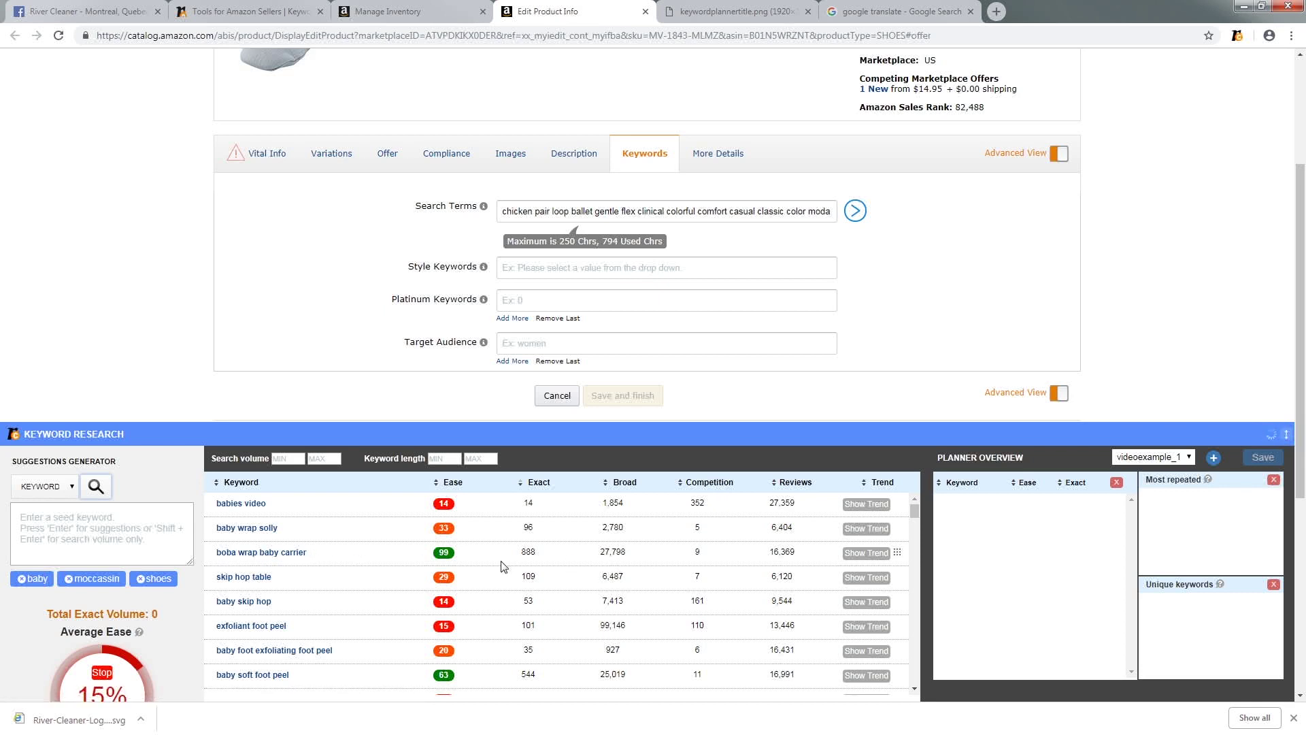
pyautogui.moveTo(704, 558)
pyautogui.mouseDown()
pyautogui.moveTo(693, 552)
pyautogui.moveTo(692, 574)
pyautogui.mouseUp()
pyautogui.moveTo(320, 559); pyautogui.dragTo(994, 523)
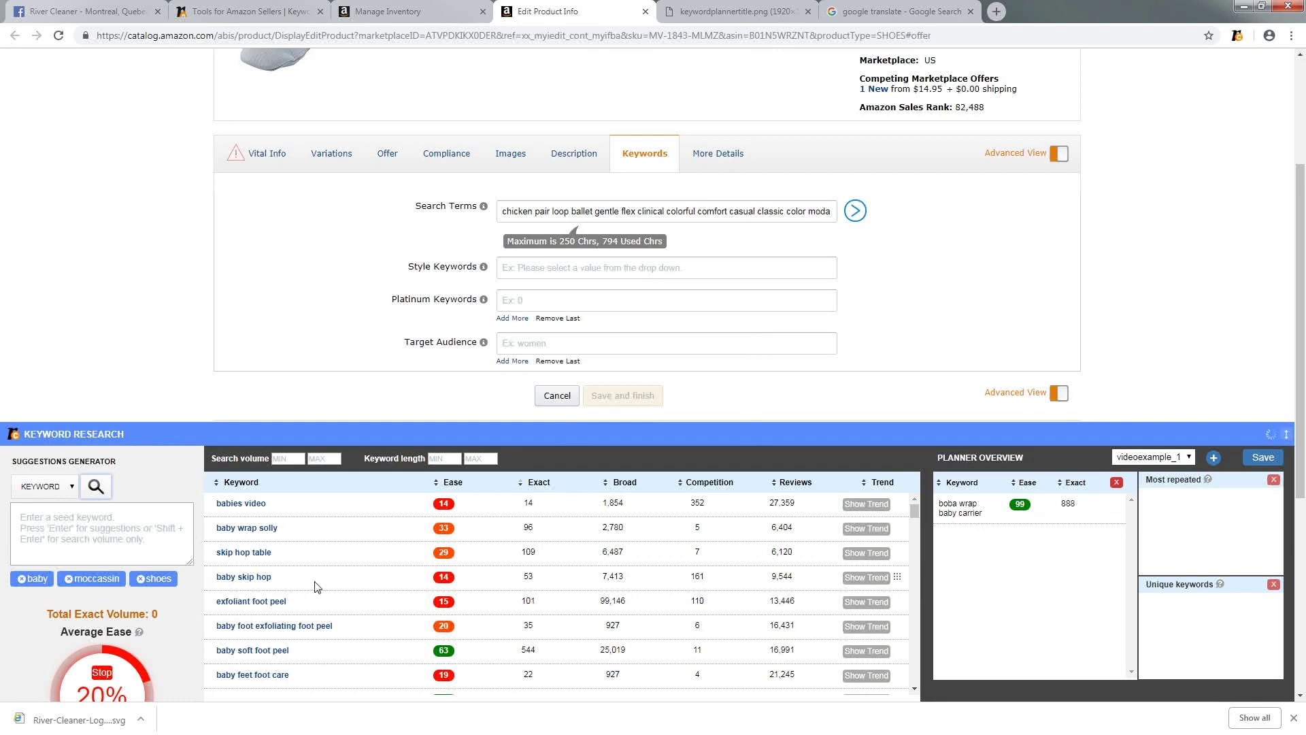
# Step: Add the suggested keyword "baby soft foot peel" to the planner overview
pyautogui.scroll(-1, 364, 619)
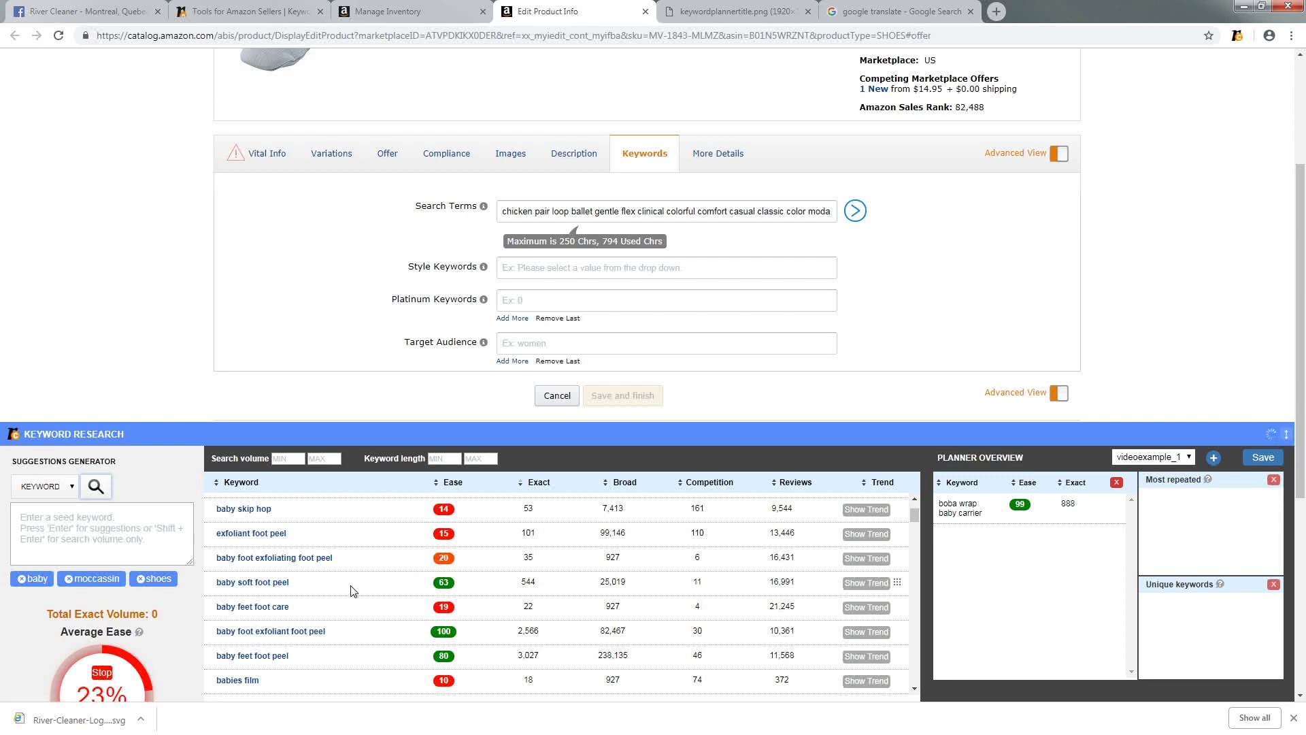
pyautogui.scroll(3, 215, 318)
pyautogui.scroll(-3, 224, 333)
pyautogui.moveTo(311, 587); pyautogui.dragTo(970, 538)
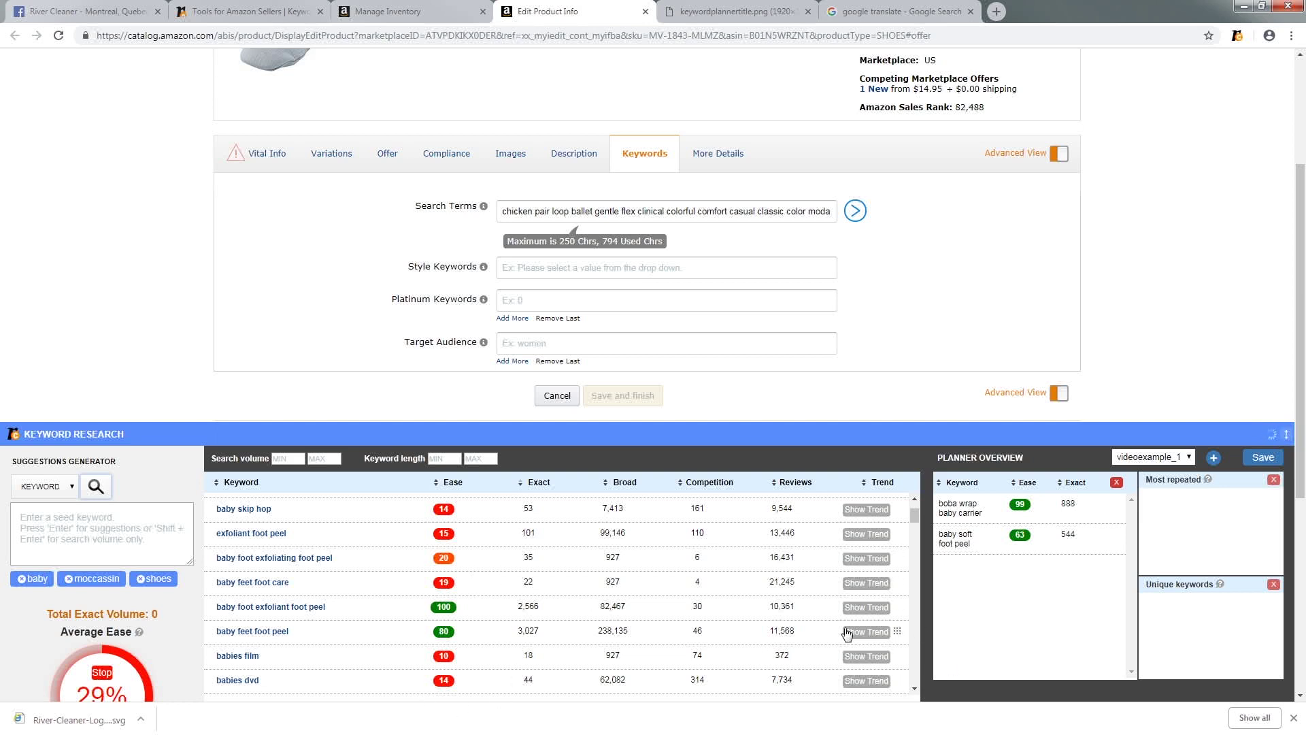
# Step: Remove the seed keywords "baby", "moccassin" and "shoes" from the suggestions generator
pyautogui.click(49, 535)
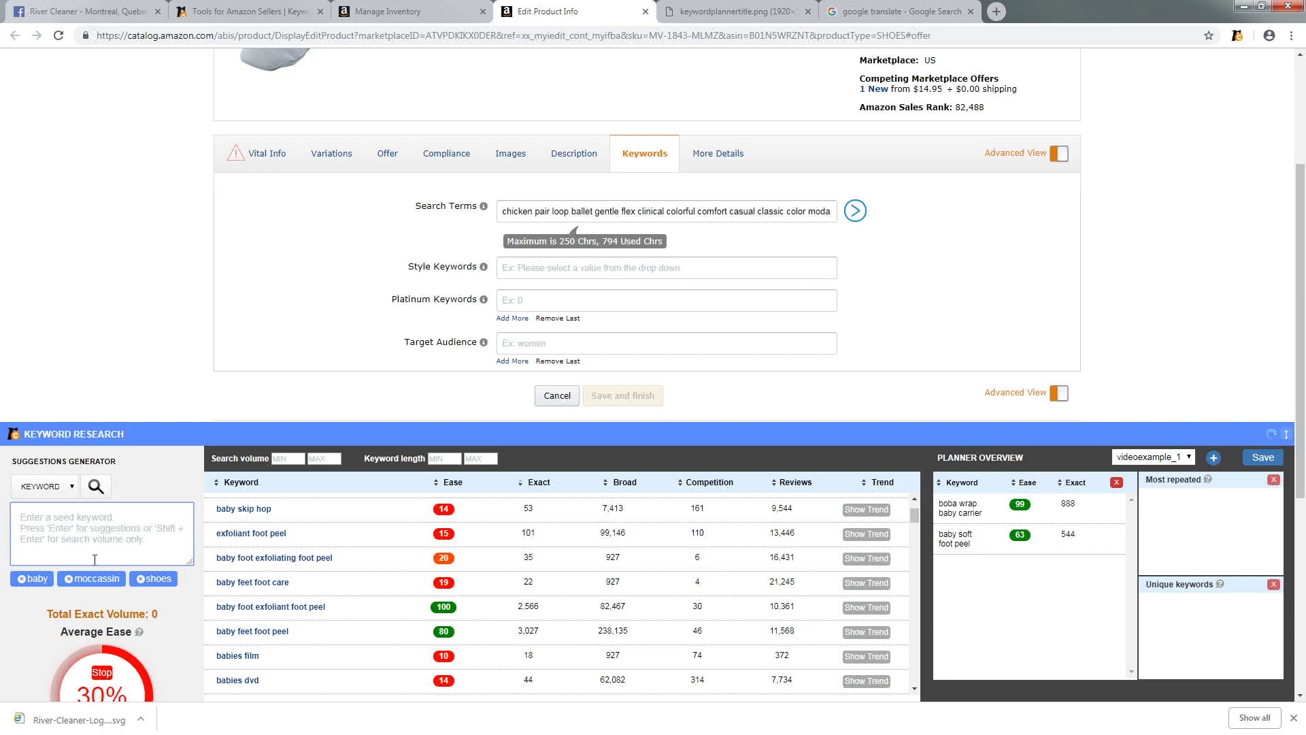
pyautogui.click(21, 579)
pyautogui.click(22, 579)
pyautogui.click(21, 579)
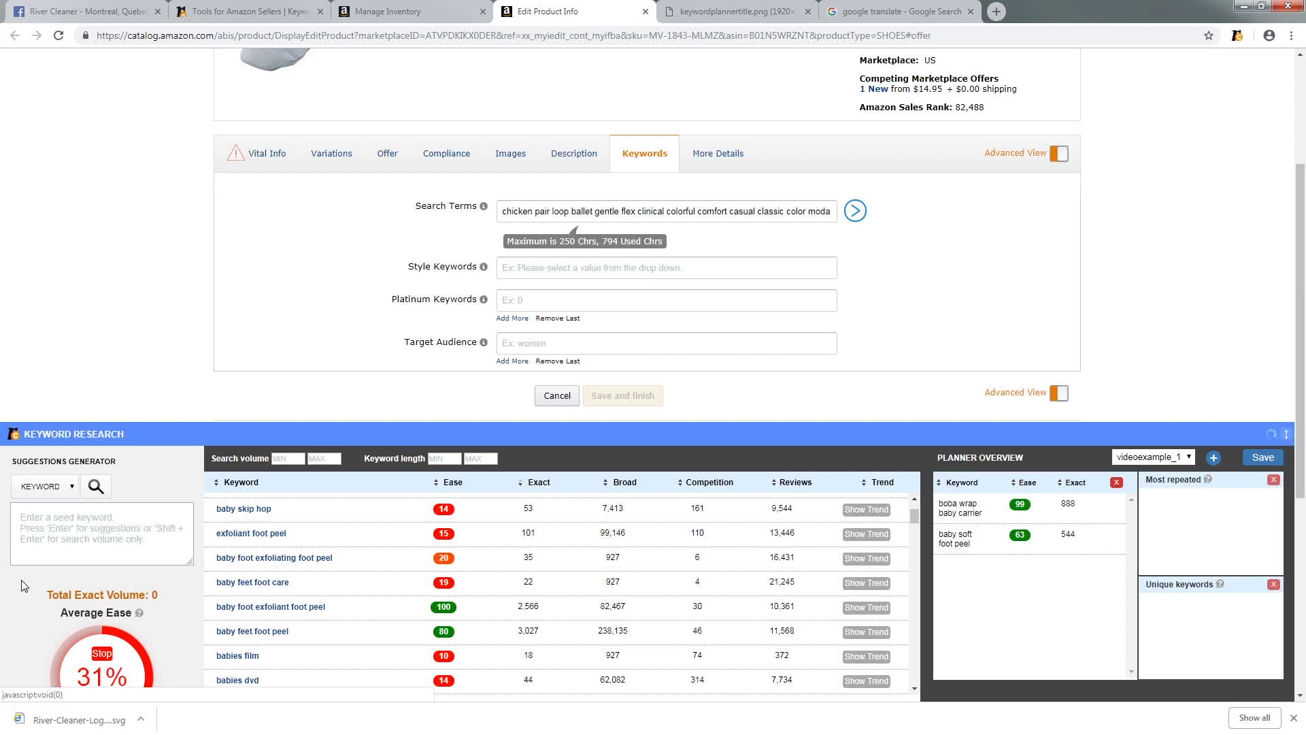
# Step: Switch the suggestions generator's search type to ASIN
pyautogui.click(89, 521)
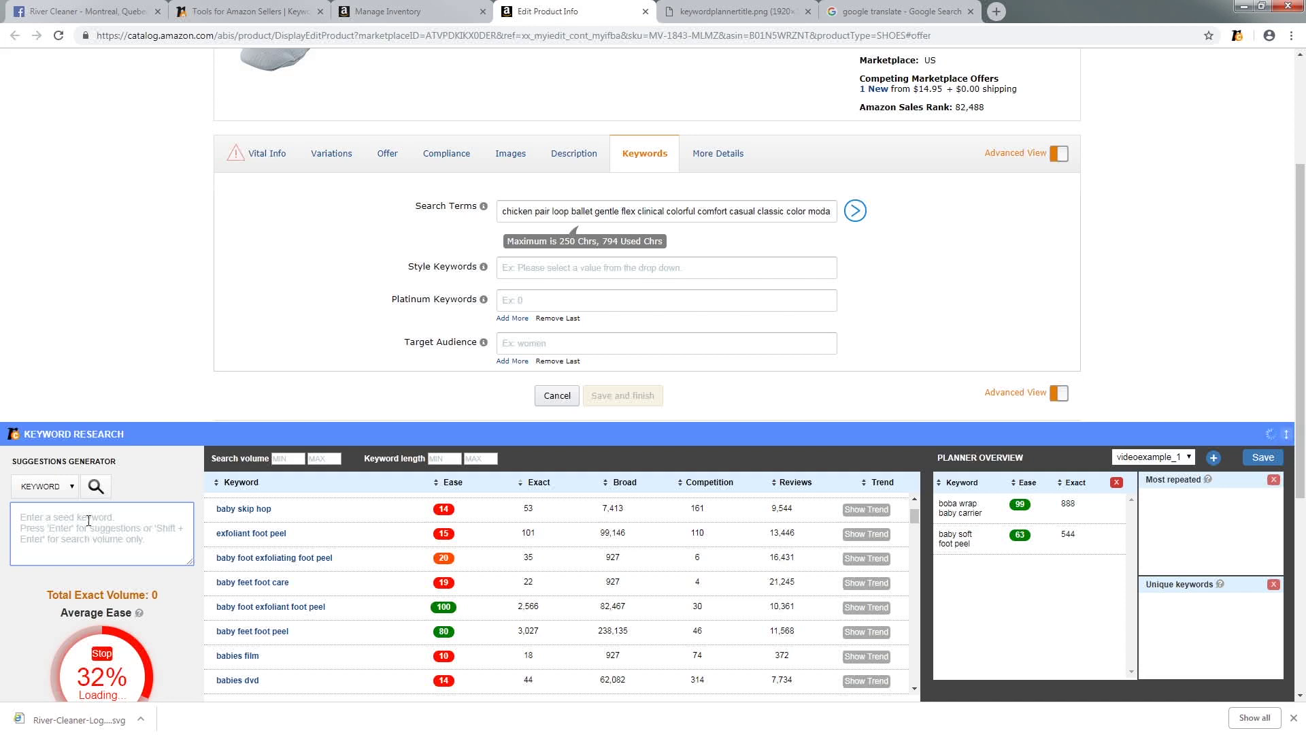
pyautogui.click(44, 486)
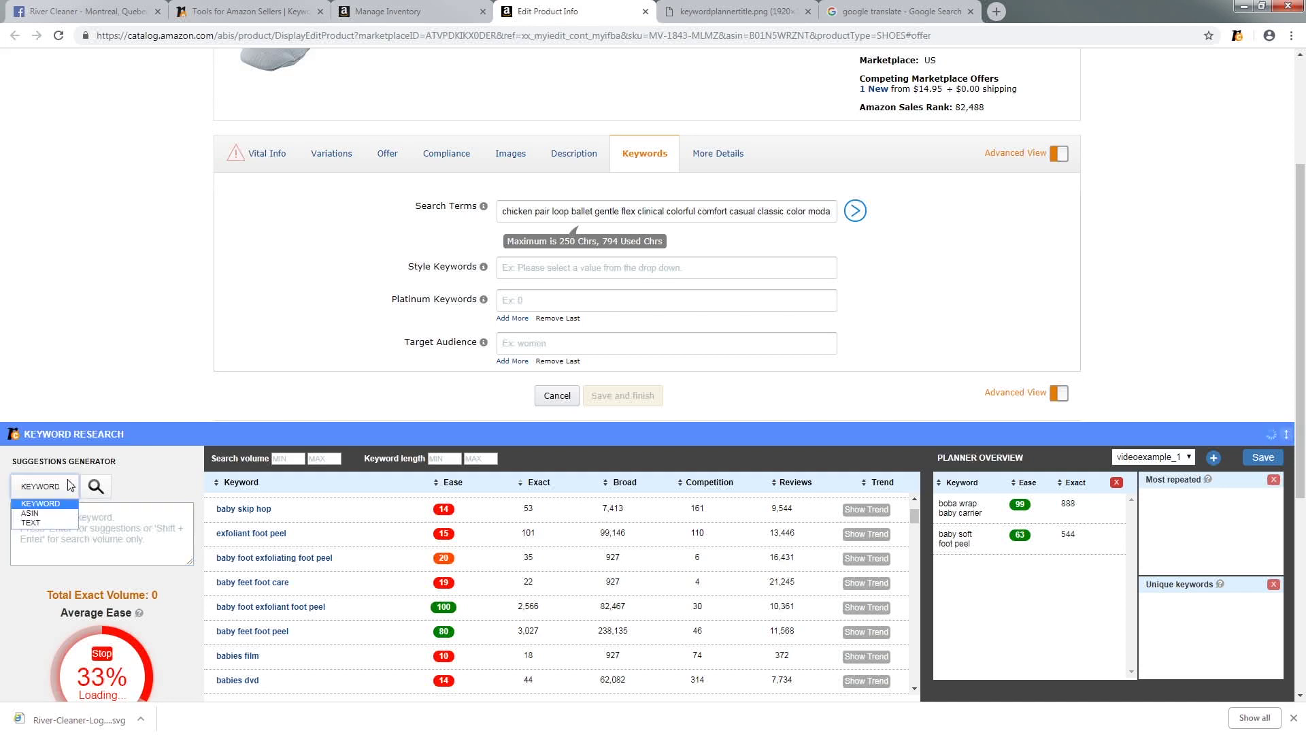
pyautogui.click(75, 519)
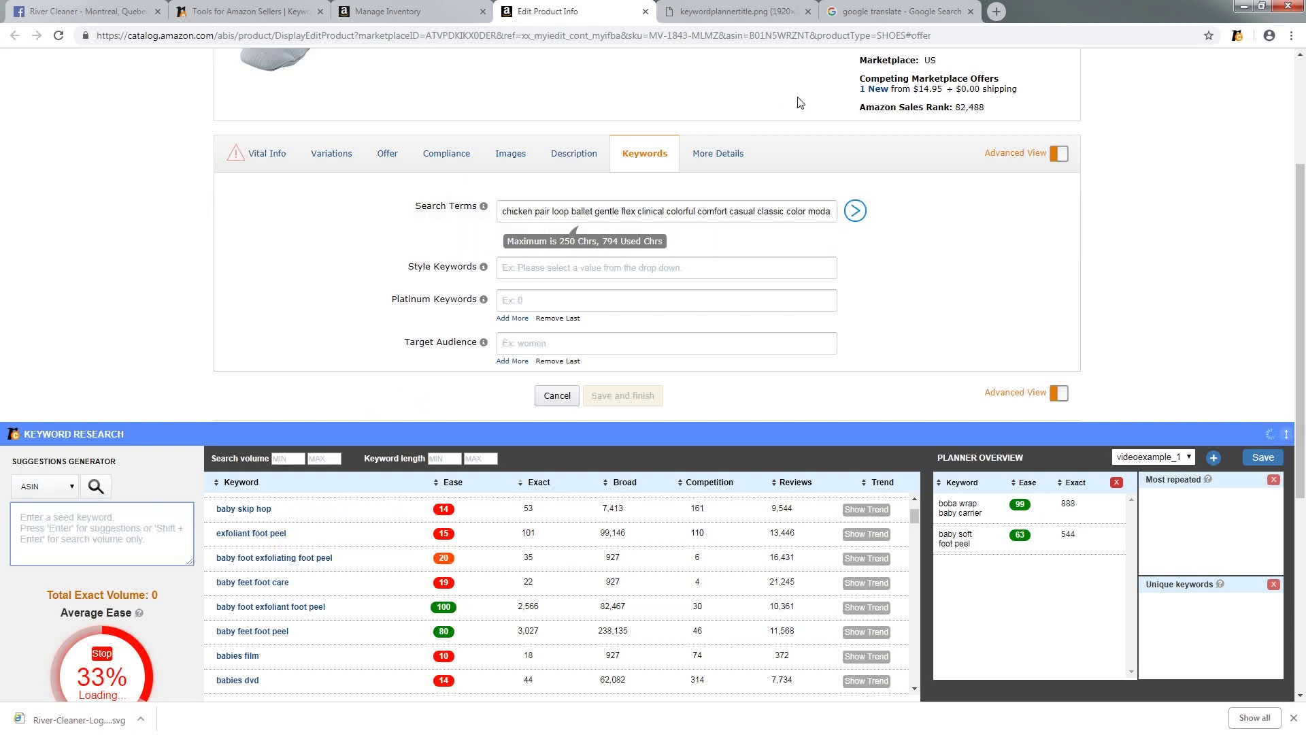
# Step: Copy the listing's ASIN B01N5WRZNT from the page address and generate keyword suggestions for it
pyautogui.moveTo(752, 36); pyautogui.dragTo(811, 36)
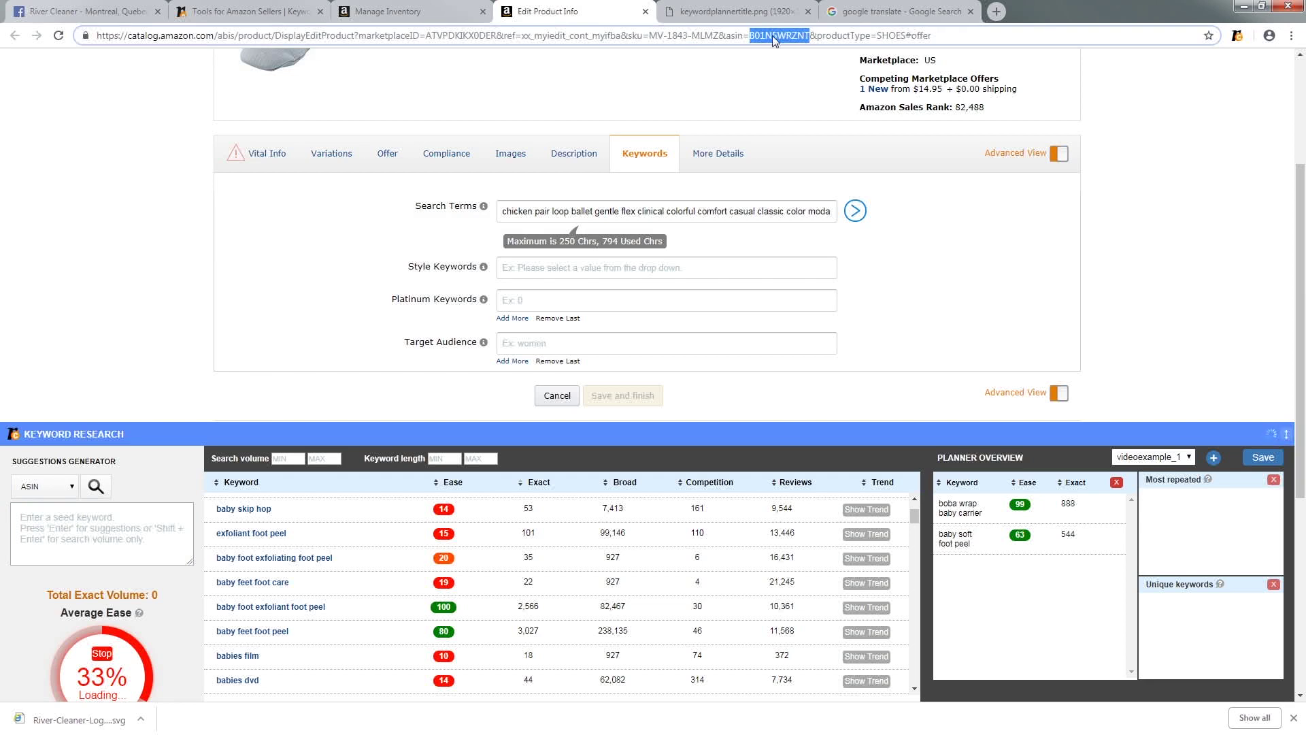
pyautogui.rightClick(773, 36)
pyautogui.click(809, 89)
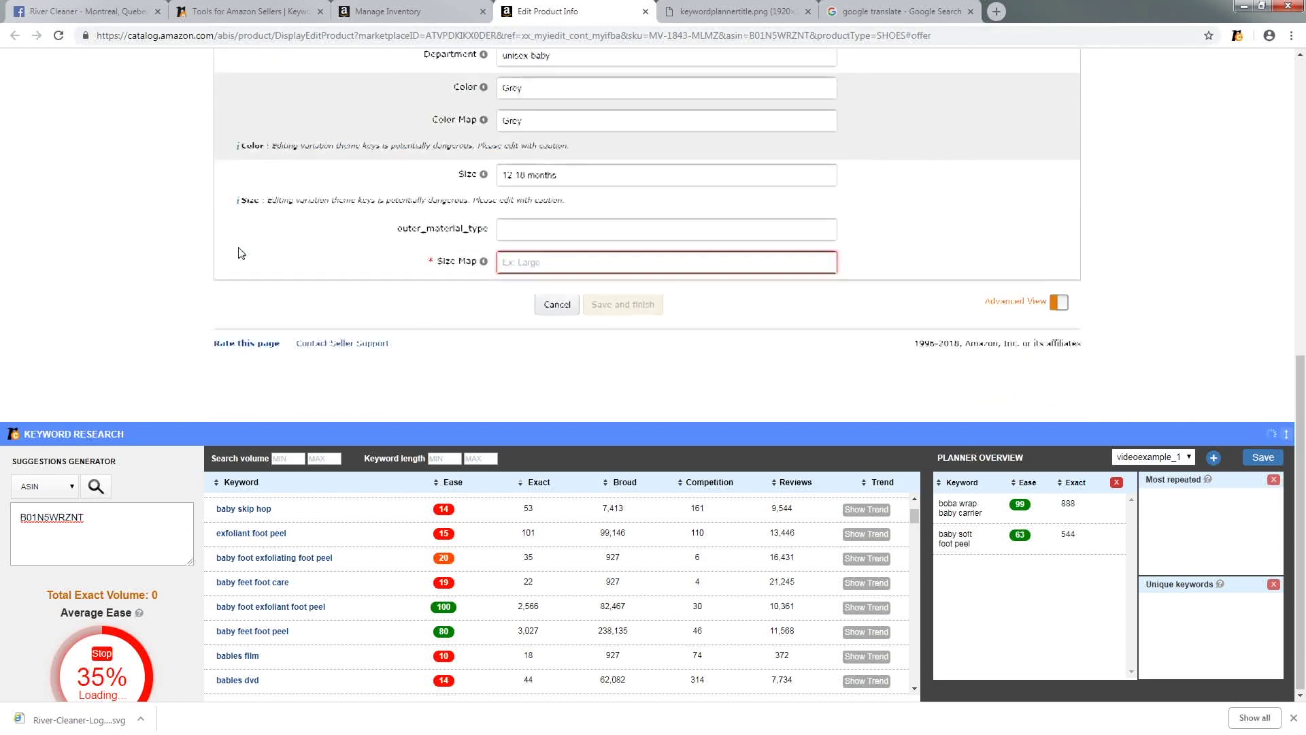
pyautogui.scroll(6, 239, 254)
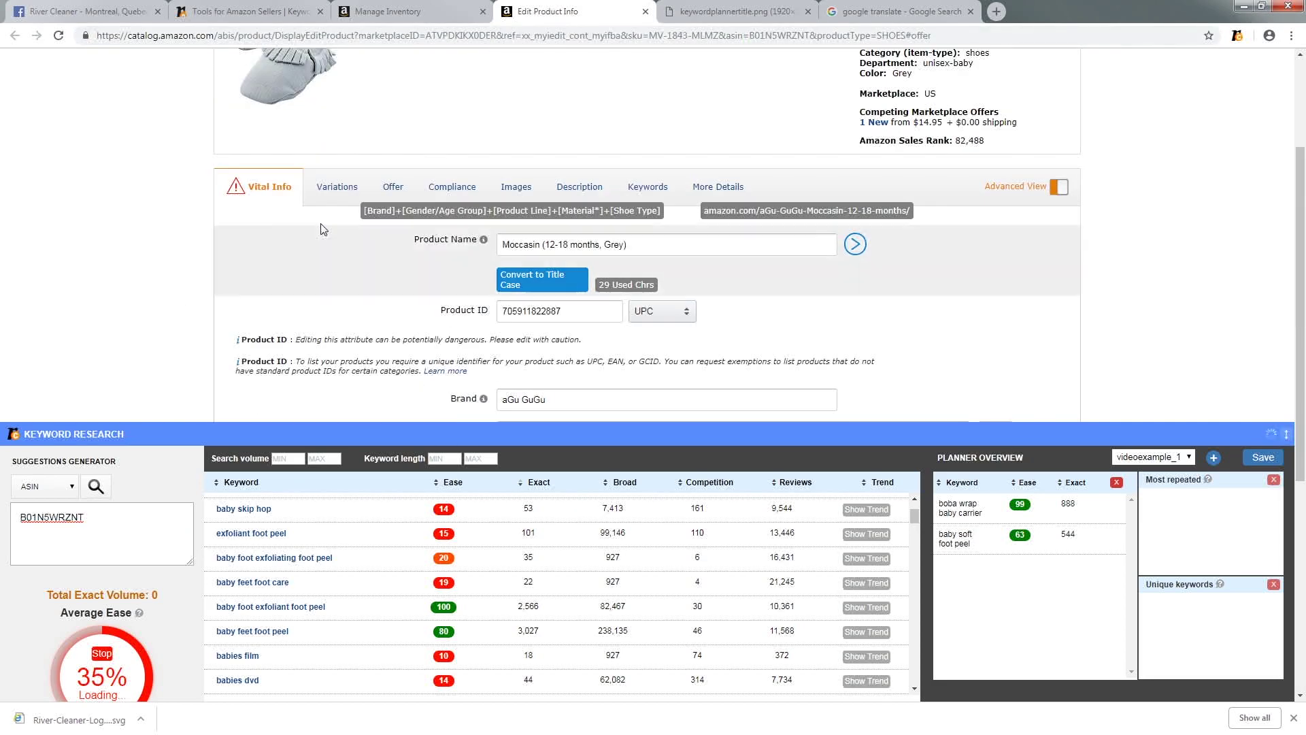
pyautogui.click(108, 520)
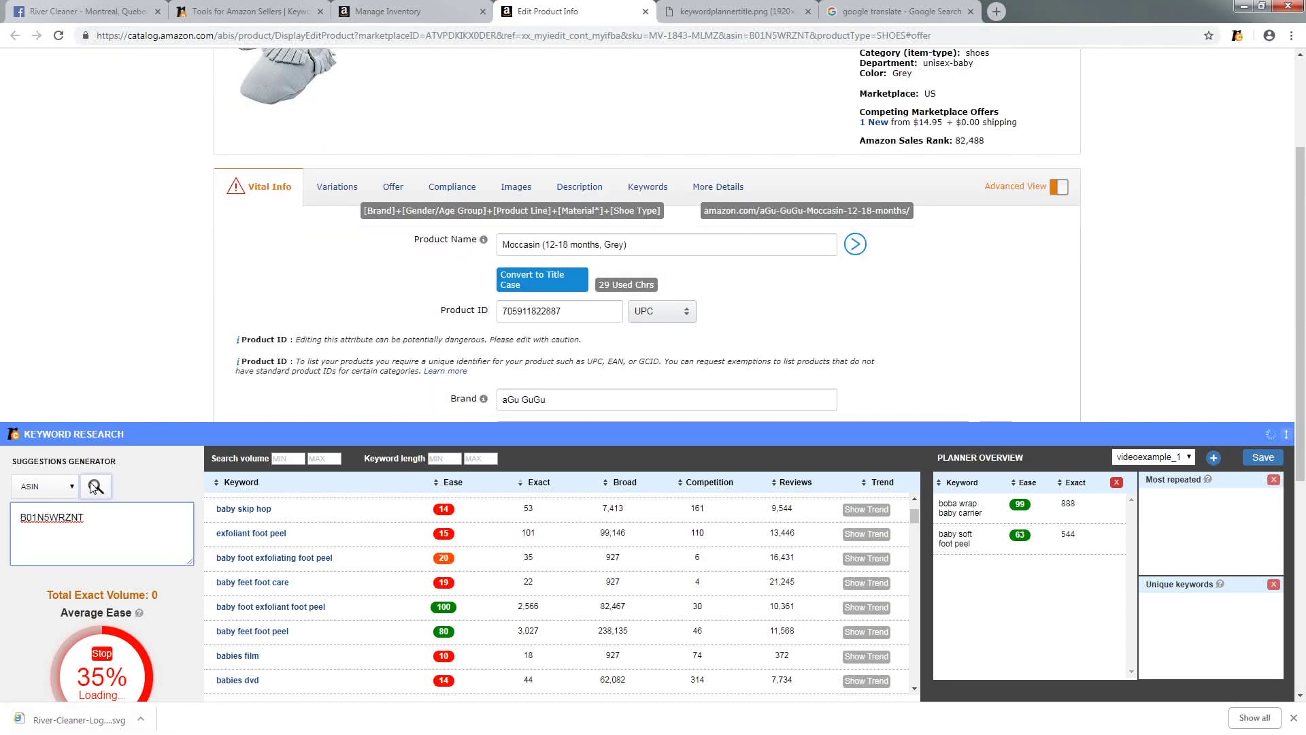
pyautogui.click(95, 486)
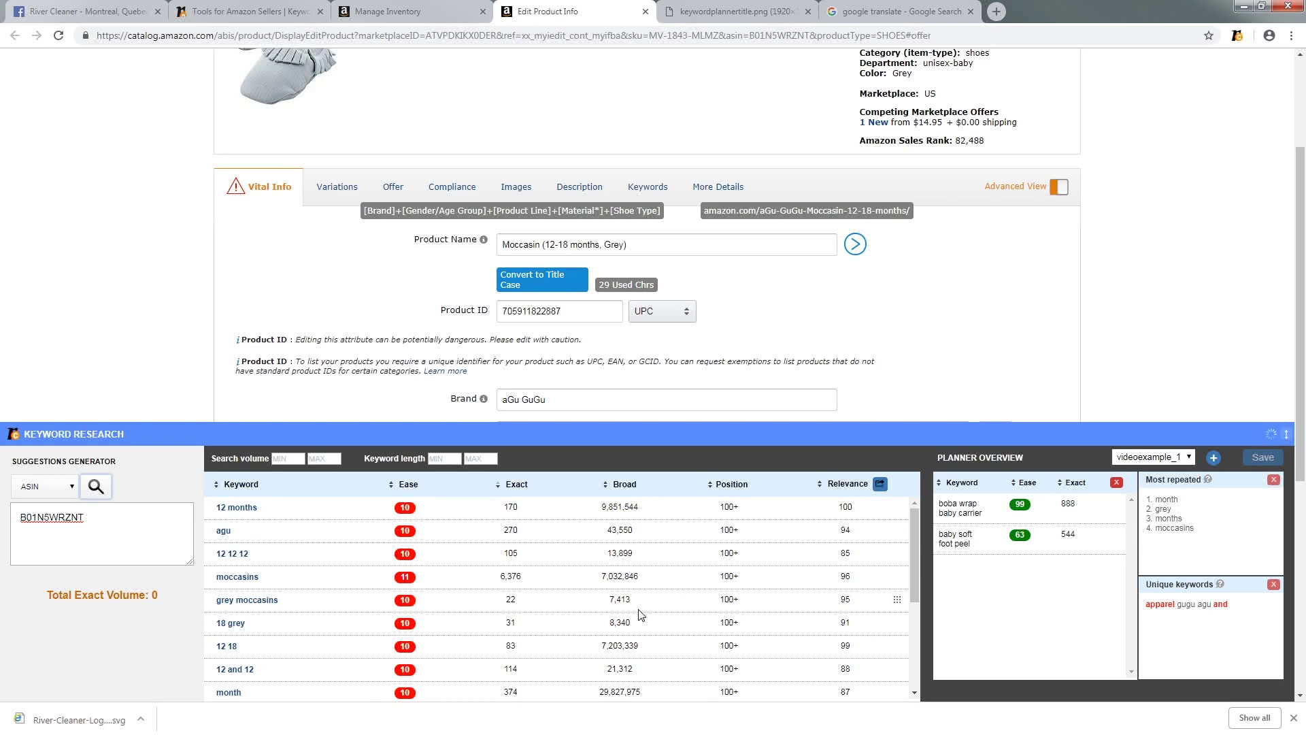
pyautogui.click(898, 11)
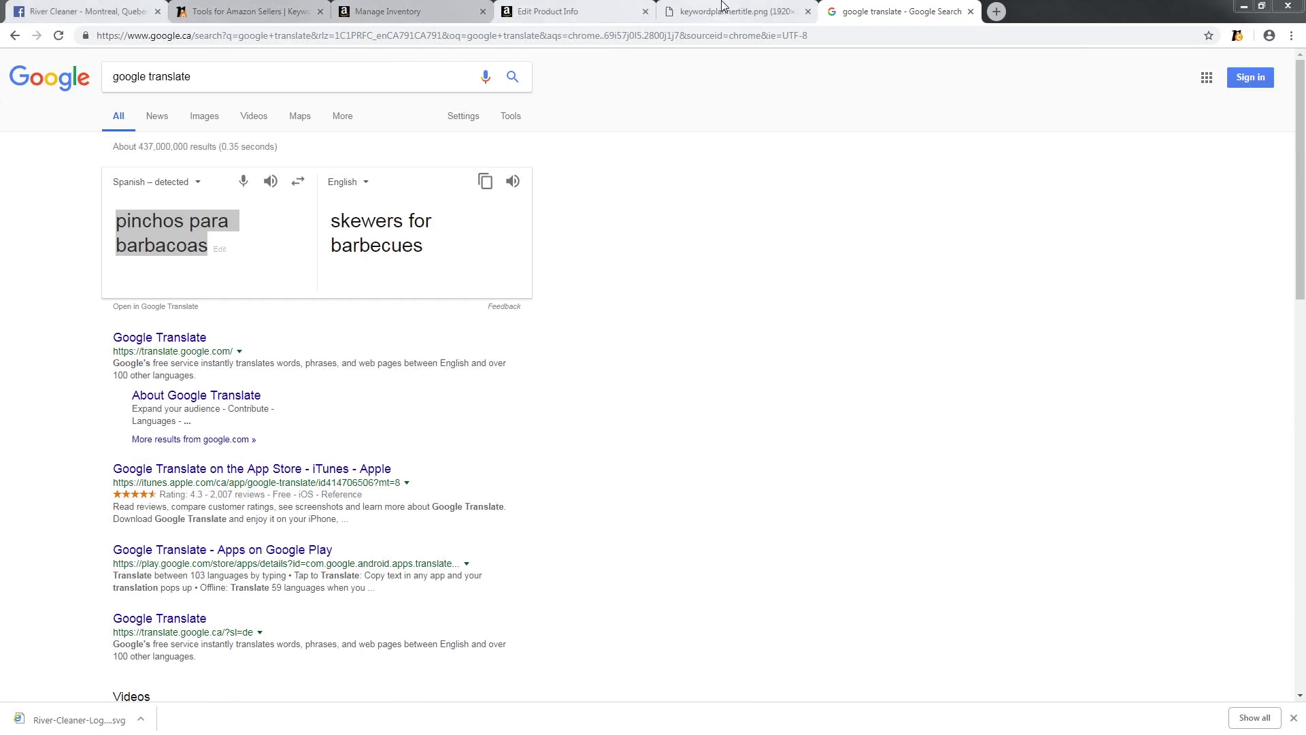
pyautogui.click(259, 7)
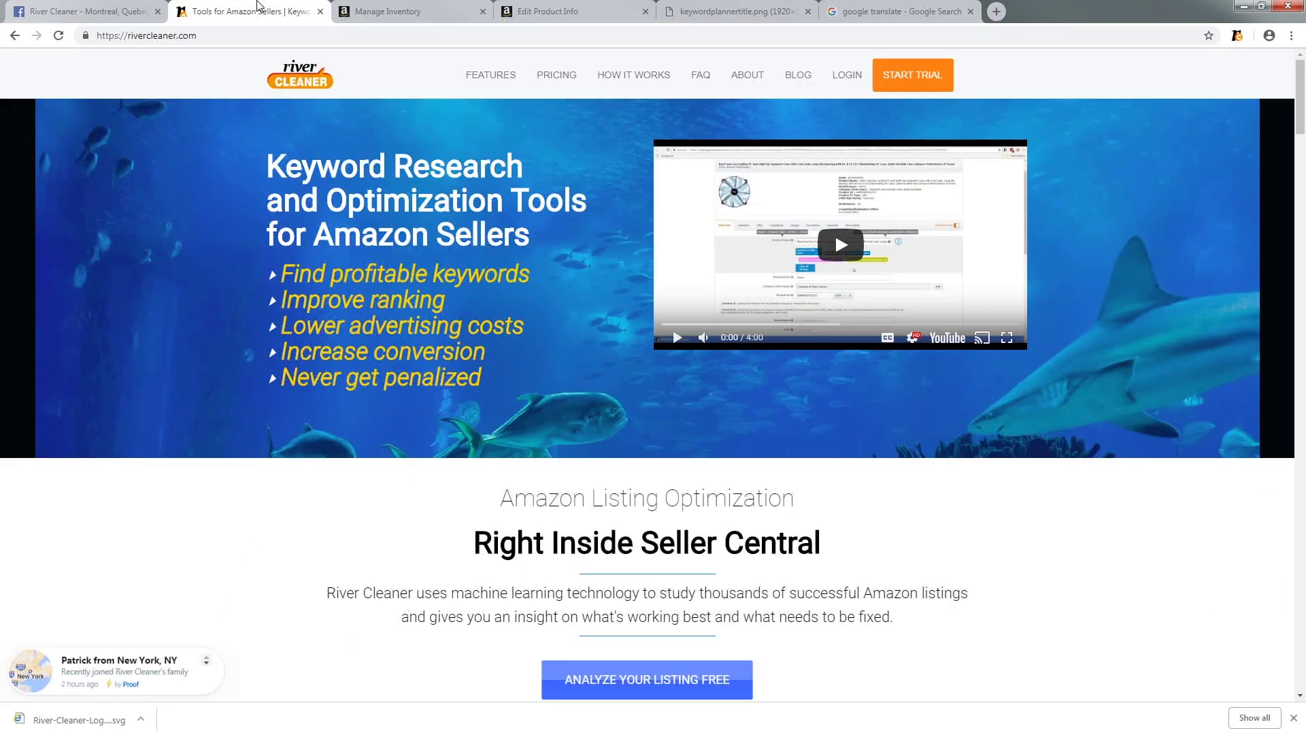
pyautogui.click(401, 11)
pyautogui.click(589, 9)
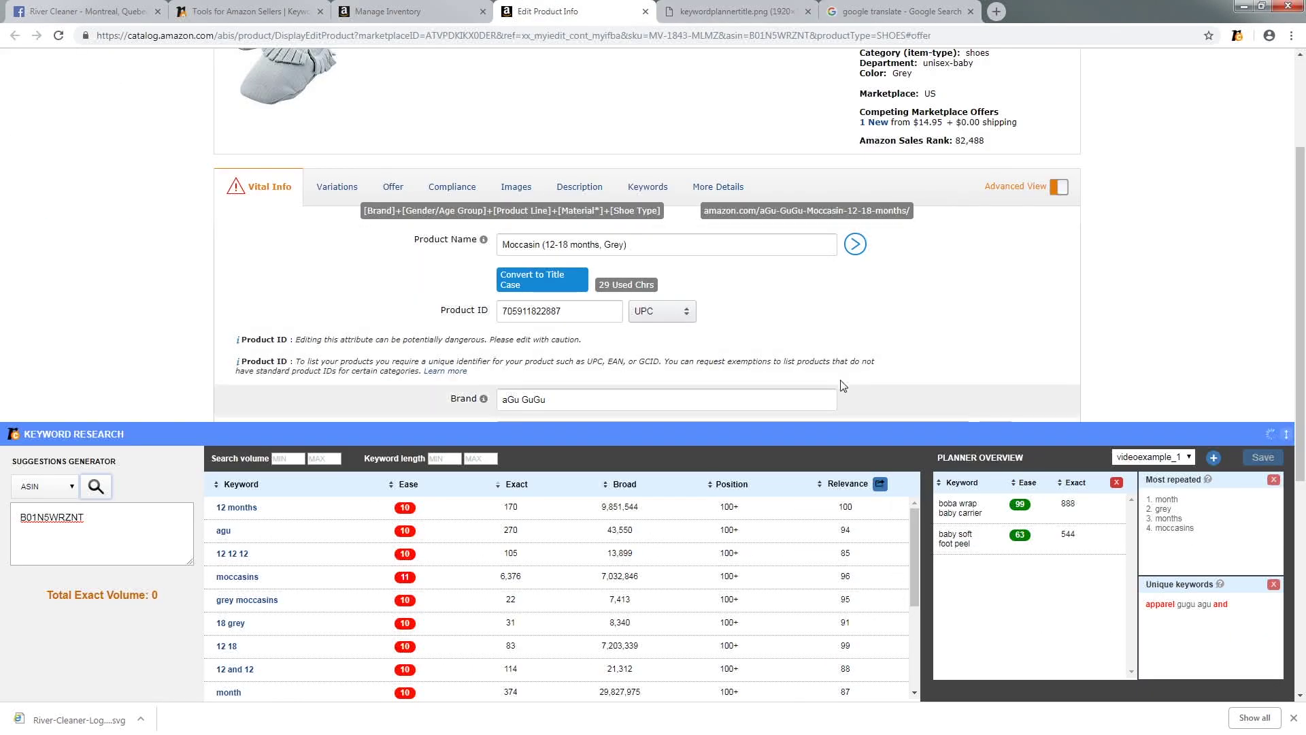
# Step: Generate suggestions for the ASIN B00XOUEL5I and add the suggested keyword "baby vans shoes infant" to the planner overview
pyautogui.click(108, 528)
pyautogui.hotkey('ctrl', 'a')
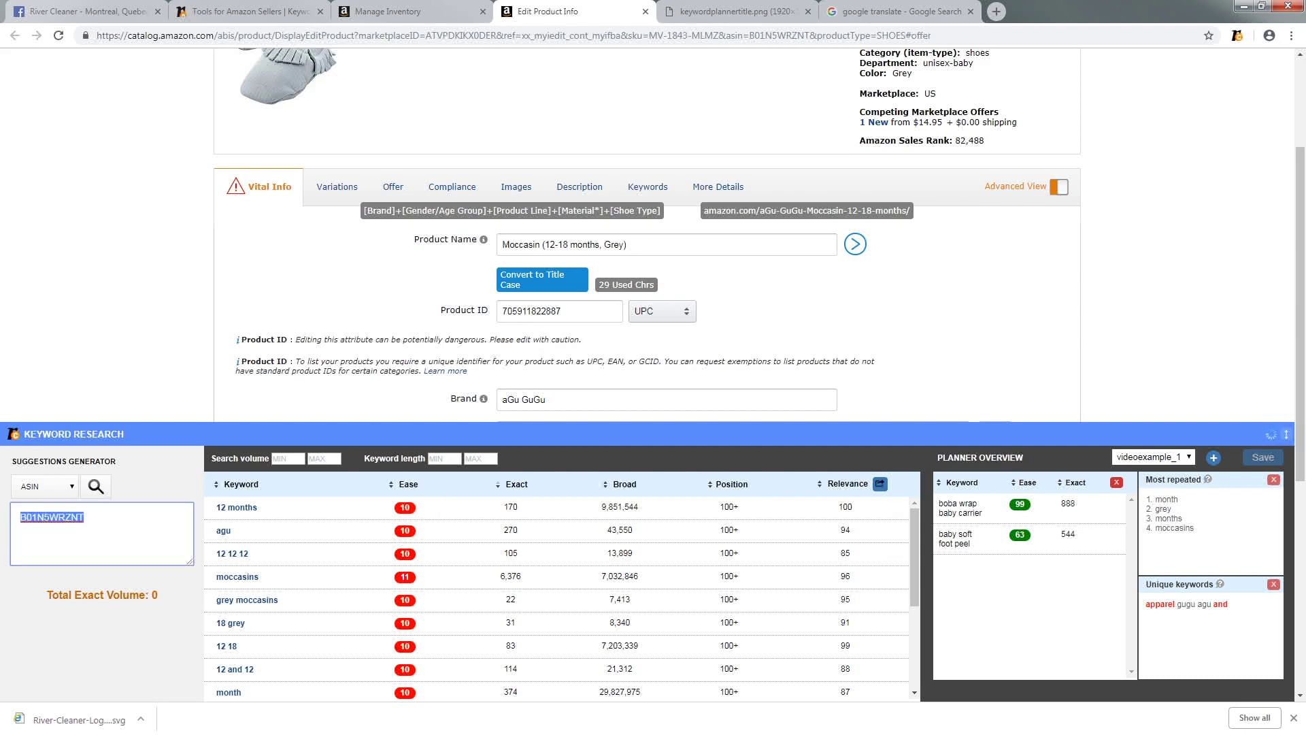
pyautogui.hotkey('ctrl', 'v')
pyautogui.hotkey('ctrl', 'a')
pyautogui.hotkey('ctrl', 'v')
pyautogui.click(96, 487)
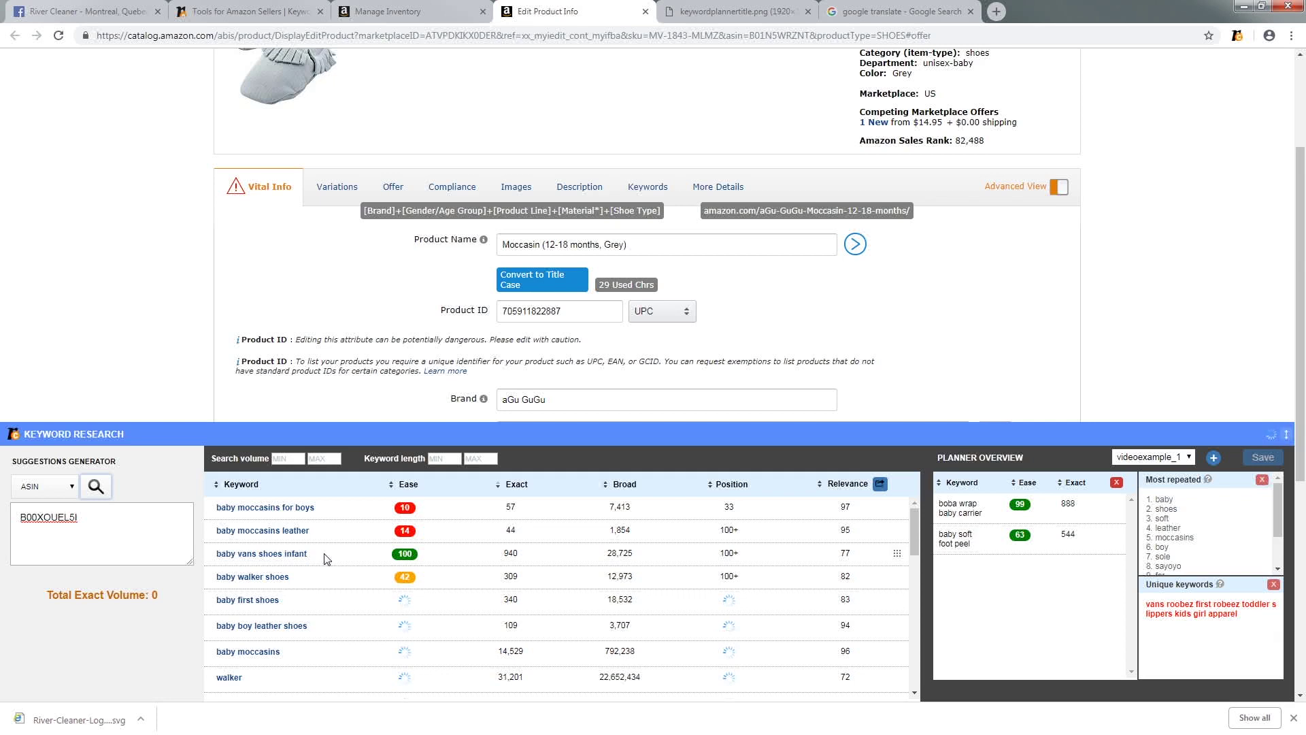
pyautogui.moveTo(326, 558); pyautogui.dragTo(1019, 624)
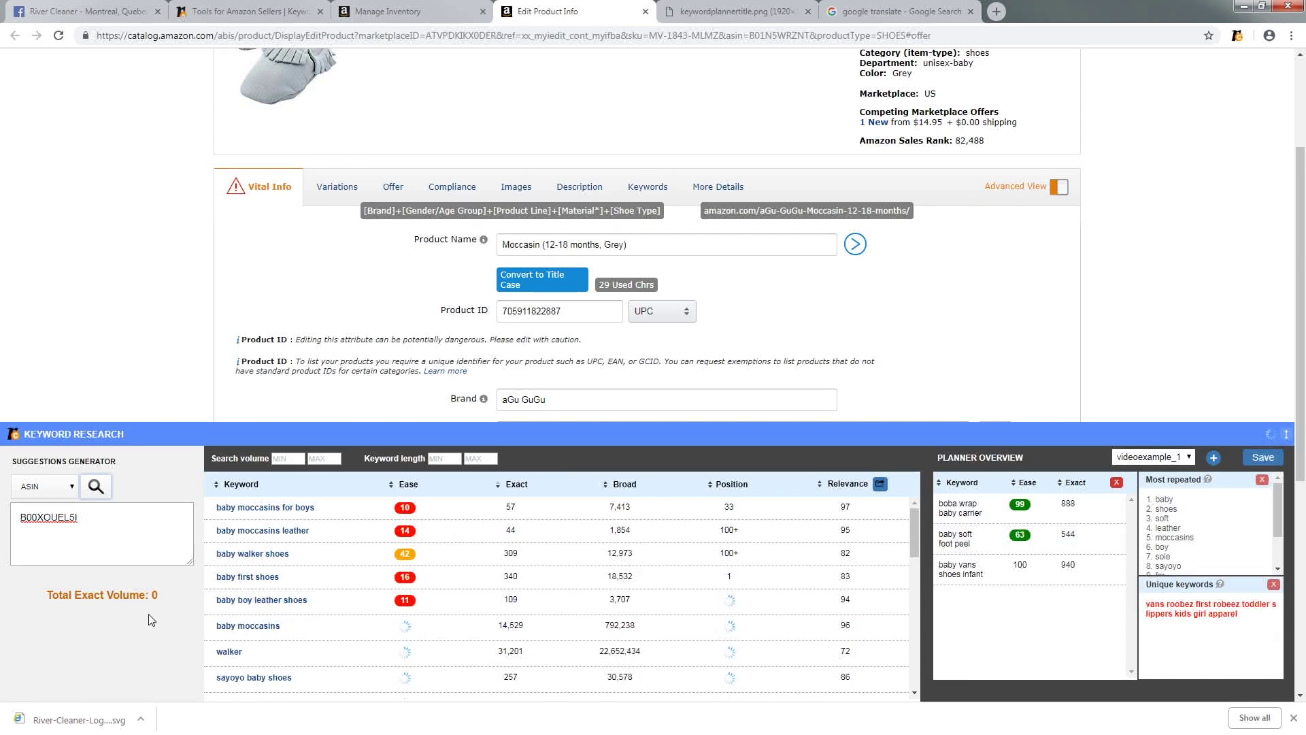
# Step: Enter the ASINs B00XOUEL5I and B00XOUEL5T on separate lines in the suggestions generator to search for both
pyautogui.click(106, 521)
pyautogui.moveTo(102, 519); pyautogui.dragTo(5, 524)
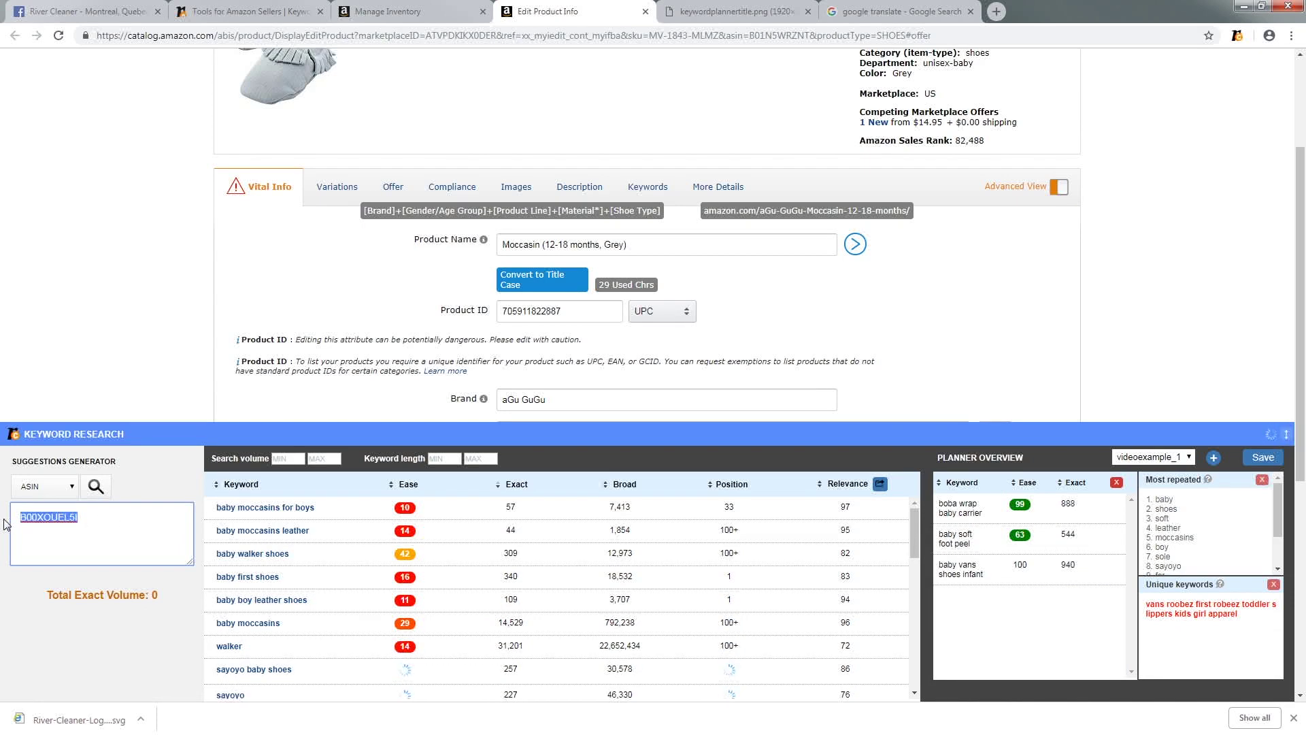
pyautogui.press('BackSpace')
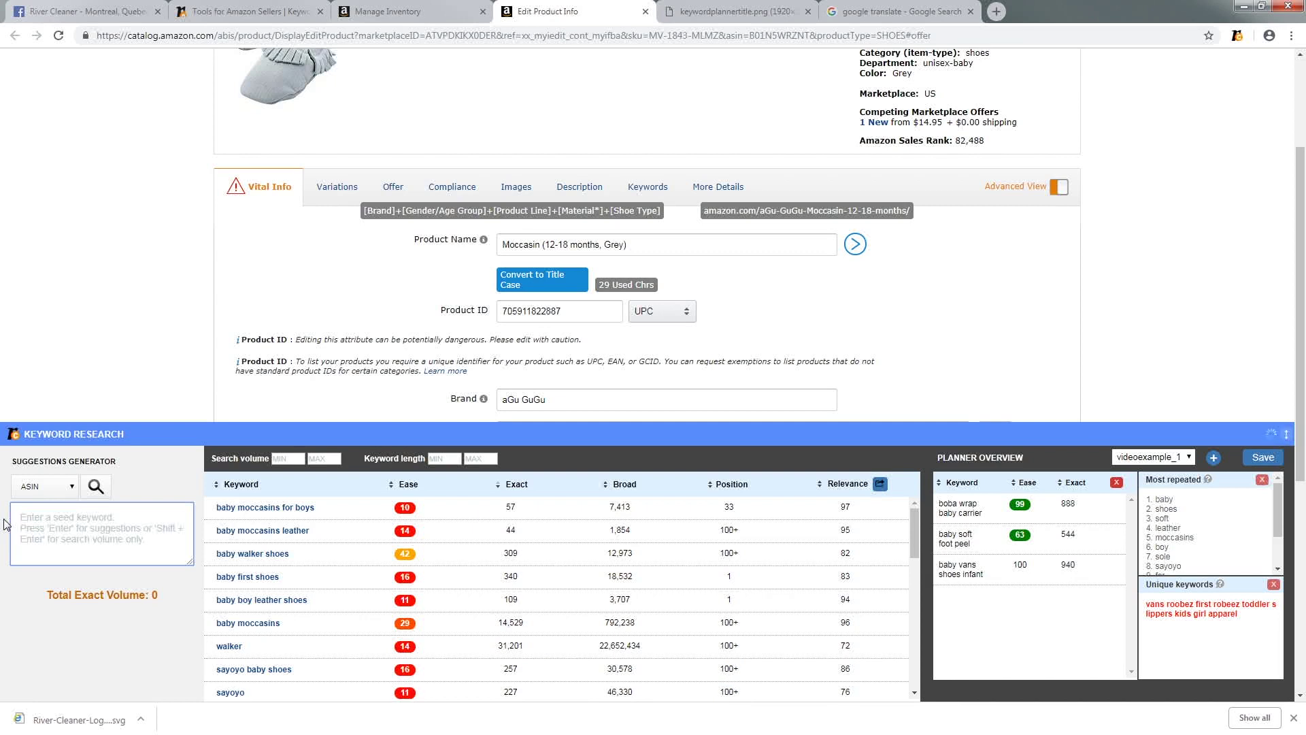
pyautogui.click(72, 515)
pyautogui.hotkey('ctrl', 'v')
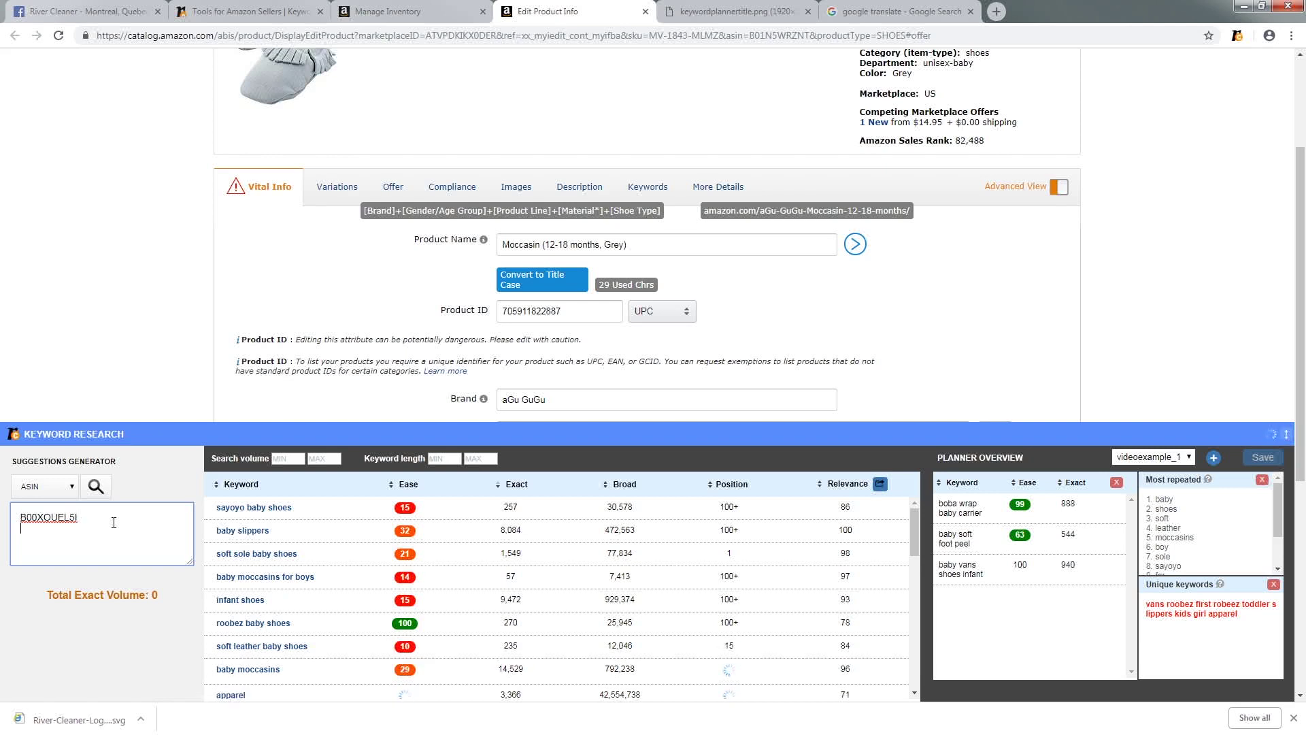
pyautogui.press('Return')
pyautogui.hotkey('ctrl', 'v')
pyautogui.press('BackSpace')
pyautogui.write('5')
pyautogui.press('BackSpace')
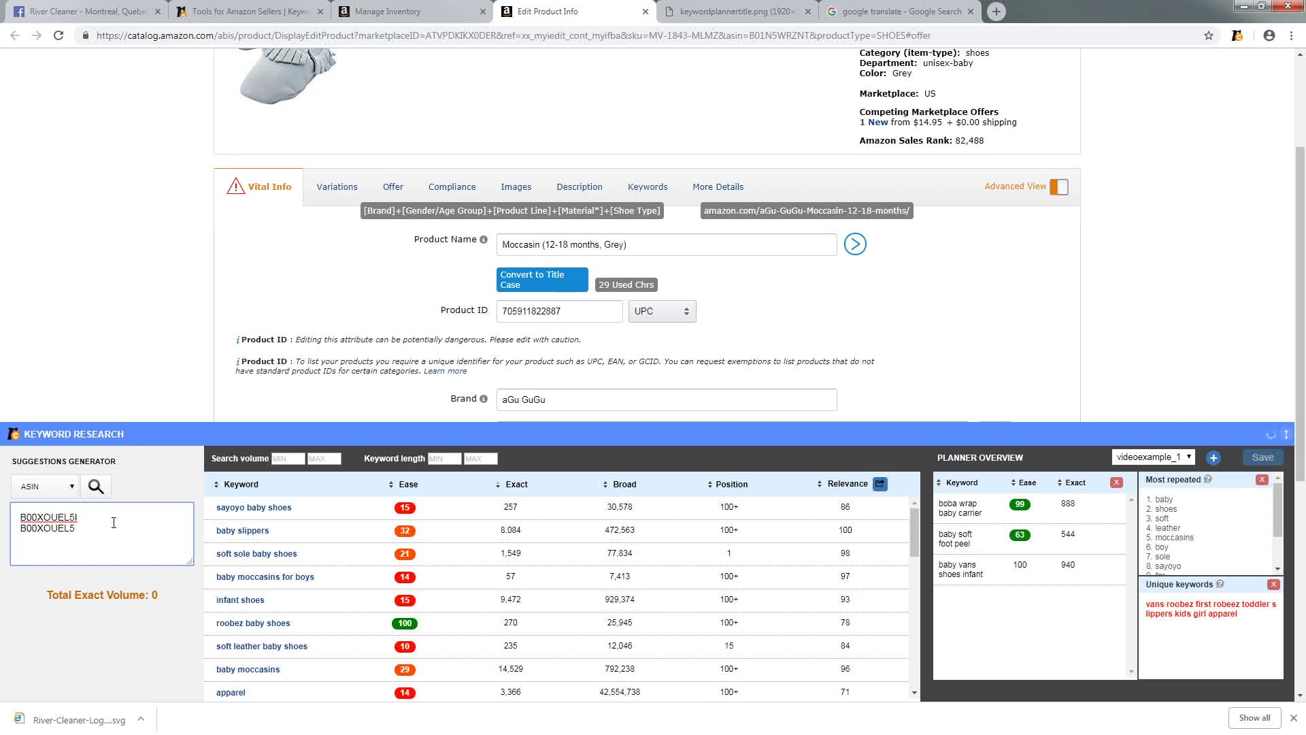
pyautogui.write('T')
pyautogui.click(95, 487)
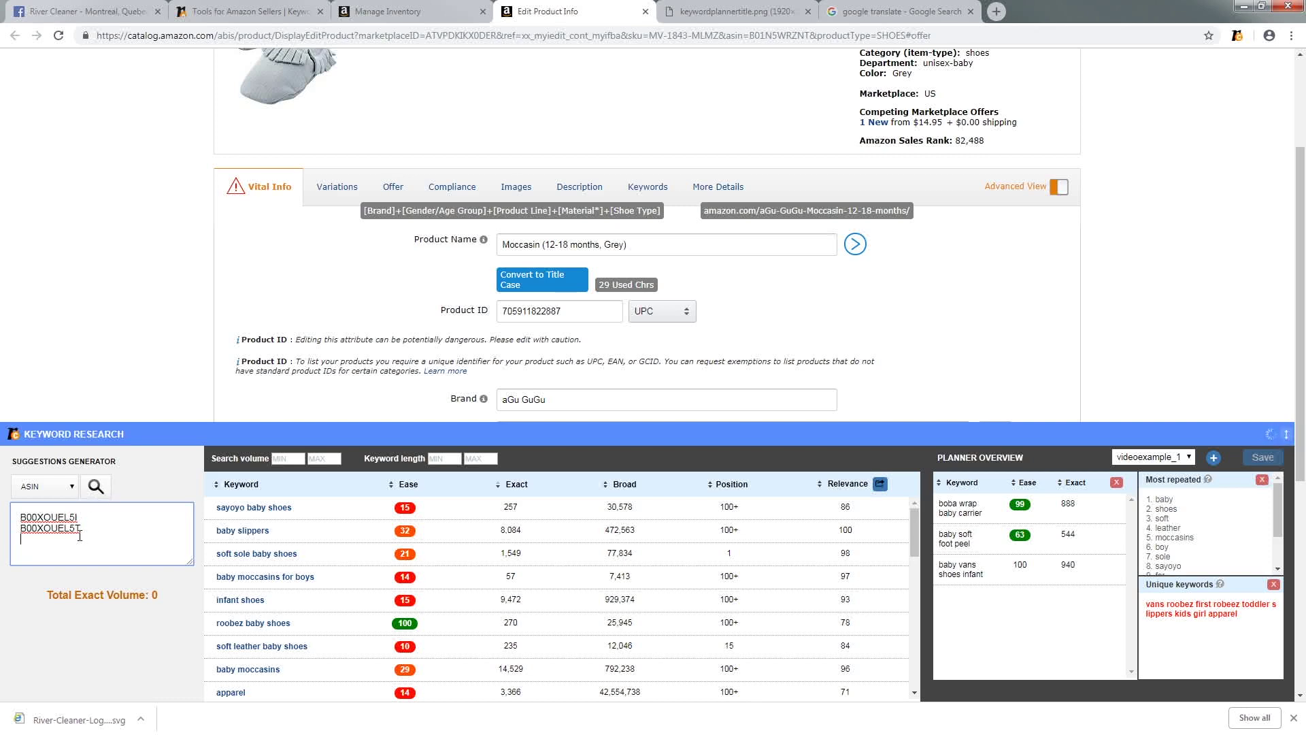
pyautogui.click(96, 487)
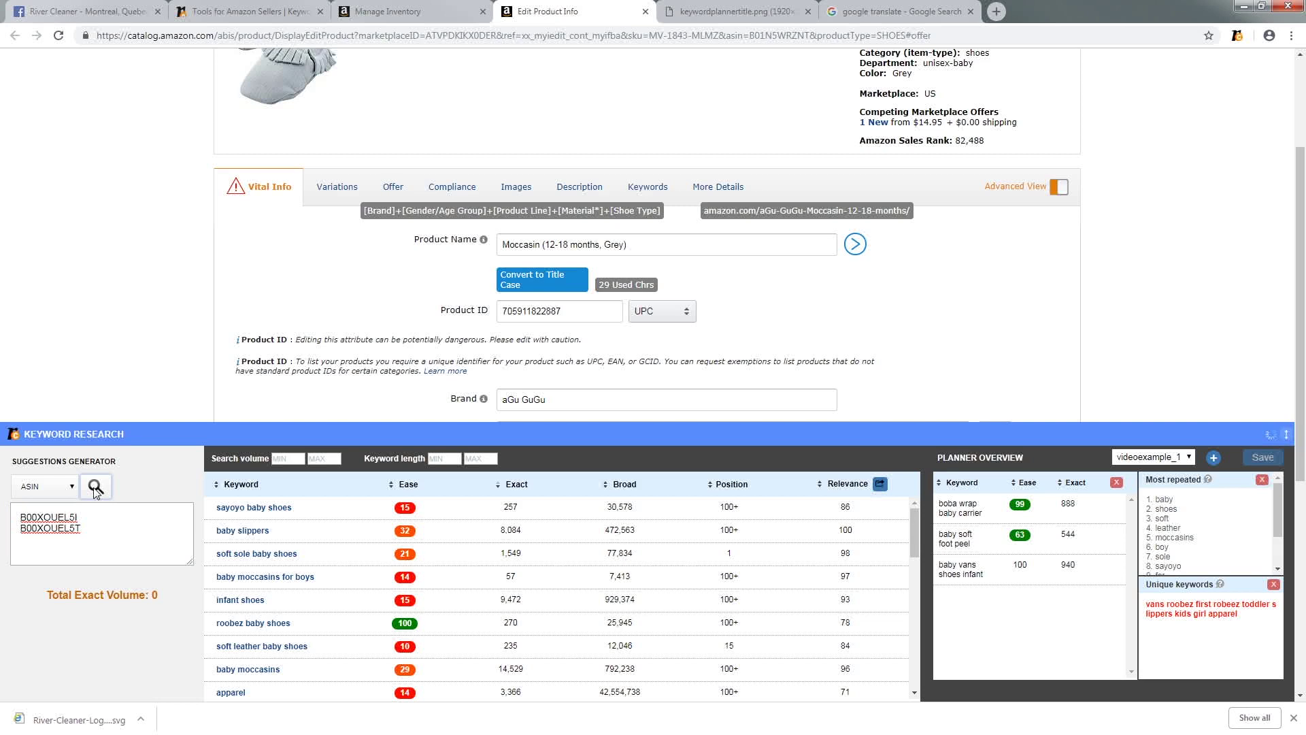
# Step: Clear the ASIN entries from the suggestions generator and switch its search type to Keyword
pyautogui.moveTo(83, 530); pyautogui.dragTo(3, 517)
pyautogui.press('BackSpace')
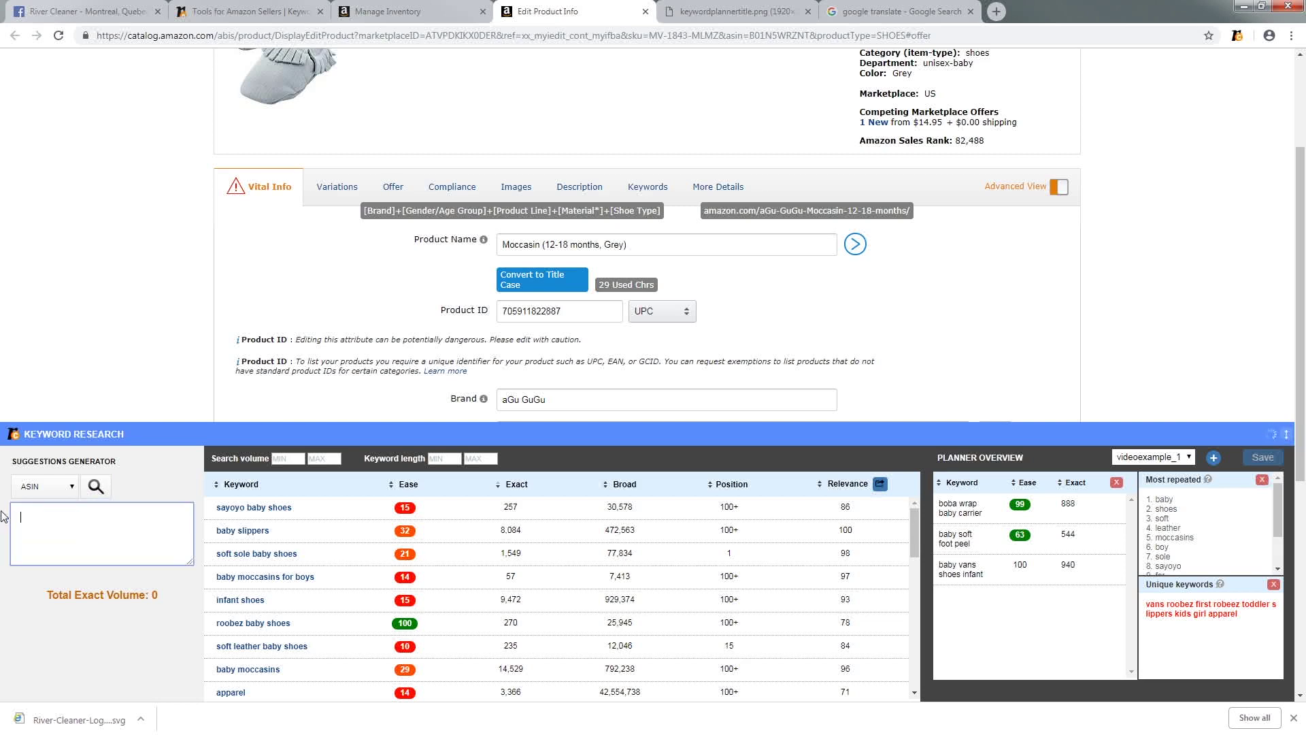
pyautogui.click(44, 485)
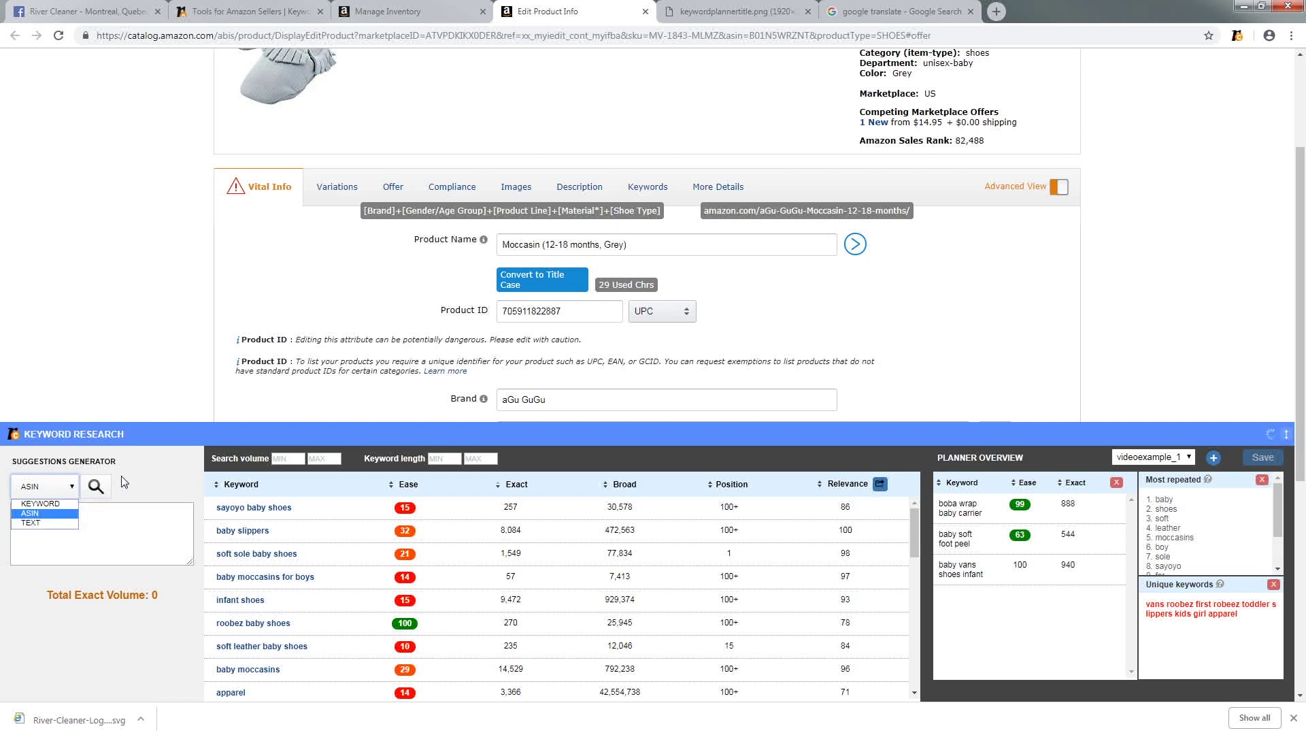
pyautogui.hotkey('alt', 'Tab')
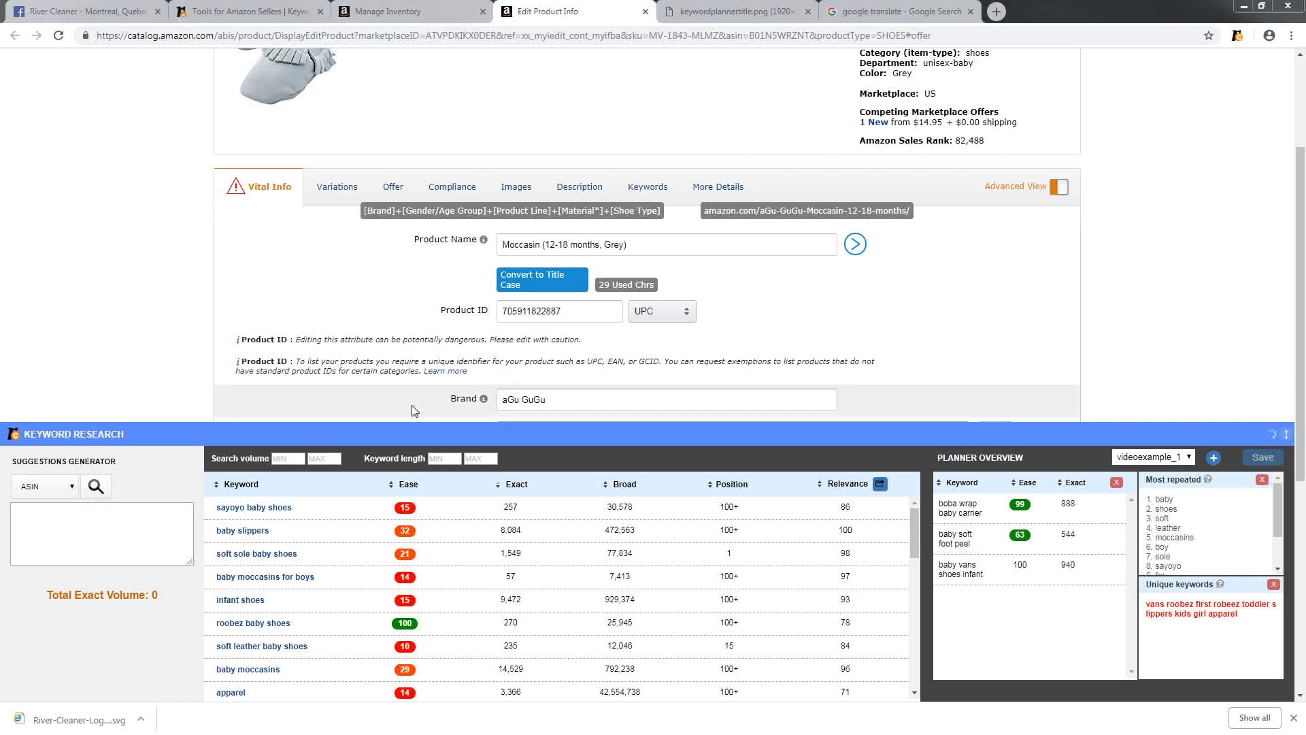
pyautogui.click(50, 491)
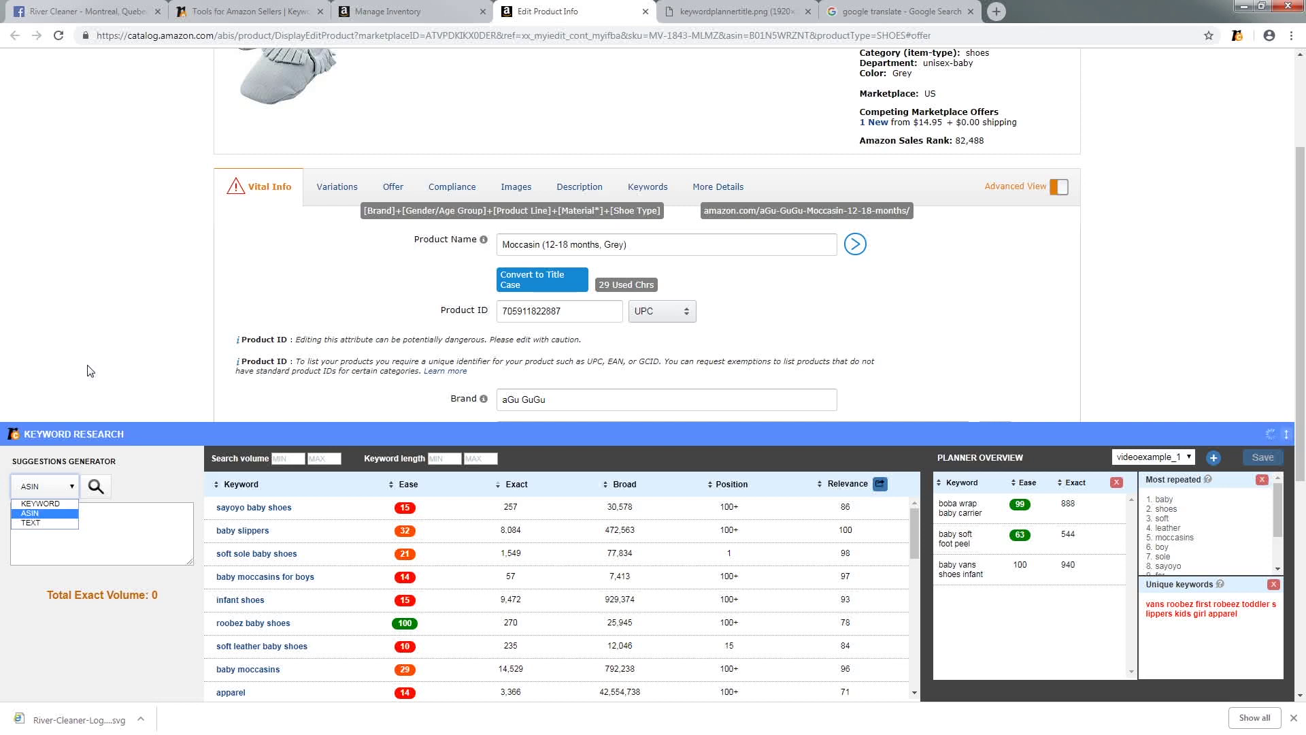
pyautogui.click(30, 513)
pyautogui.click(30, 487)
pyautogui.click(42, 504)
pyautogui.click(56, 519)
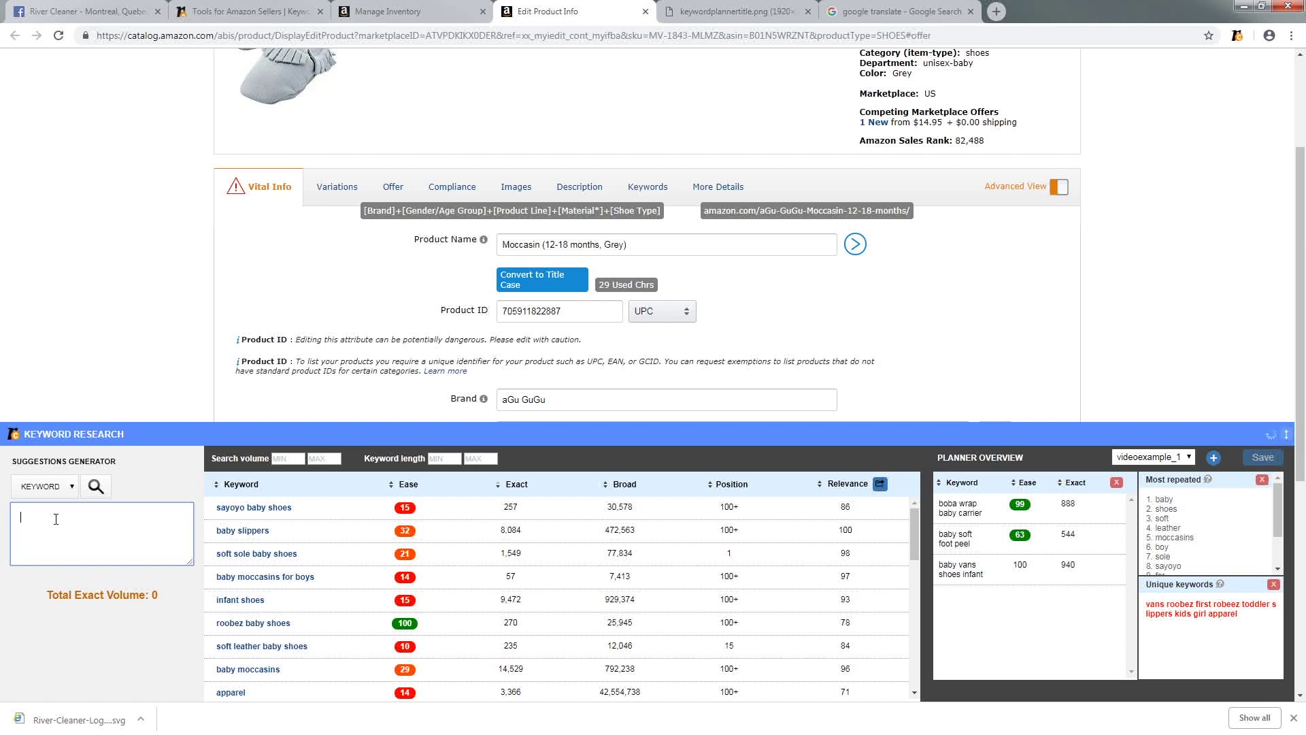
# Step: Add the seed keywords "treehouse", "fort" and "castle" to the suggestions generator
pyautogui.write('reehouse')
pyautogui.press('Return')
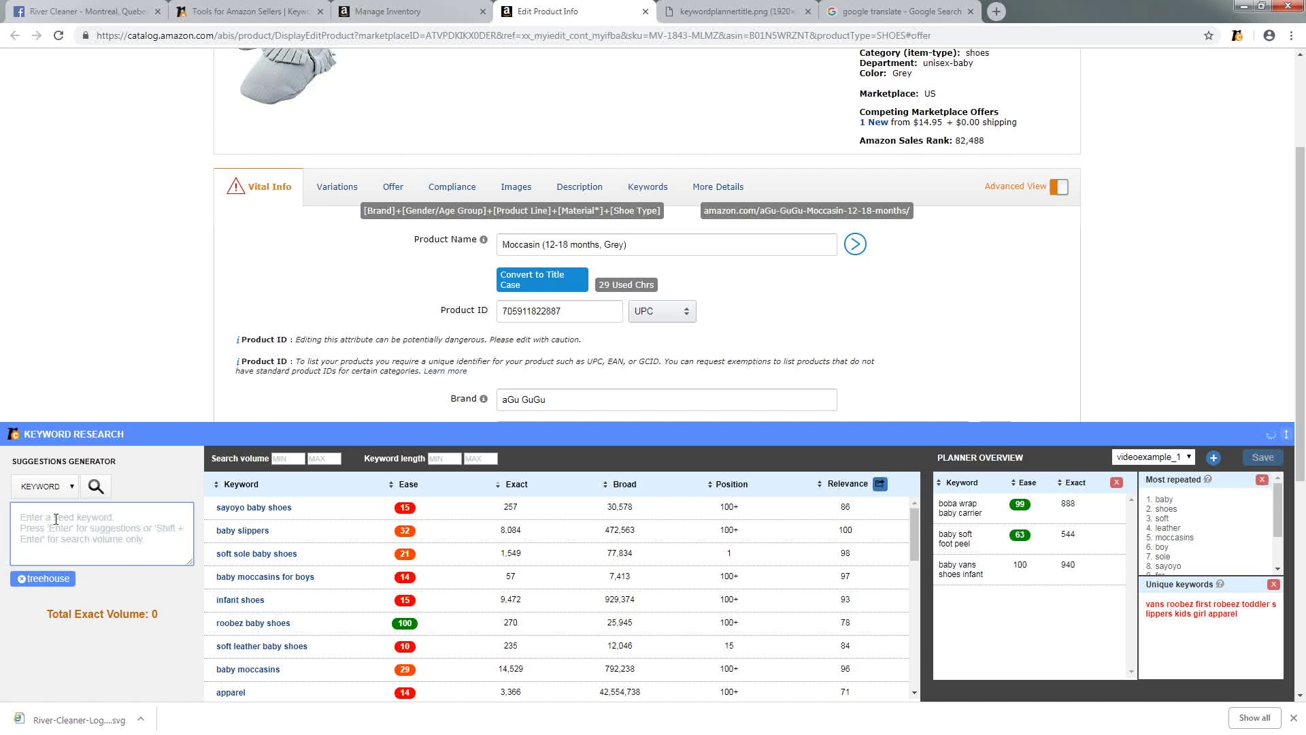
pyautogui.write('fort')
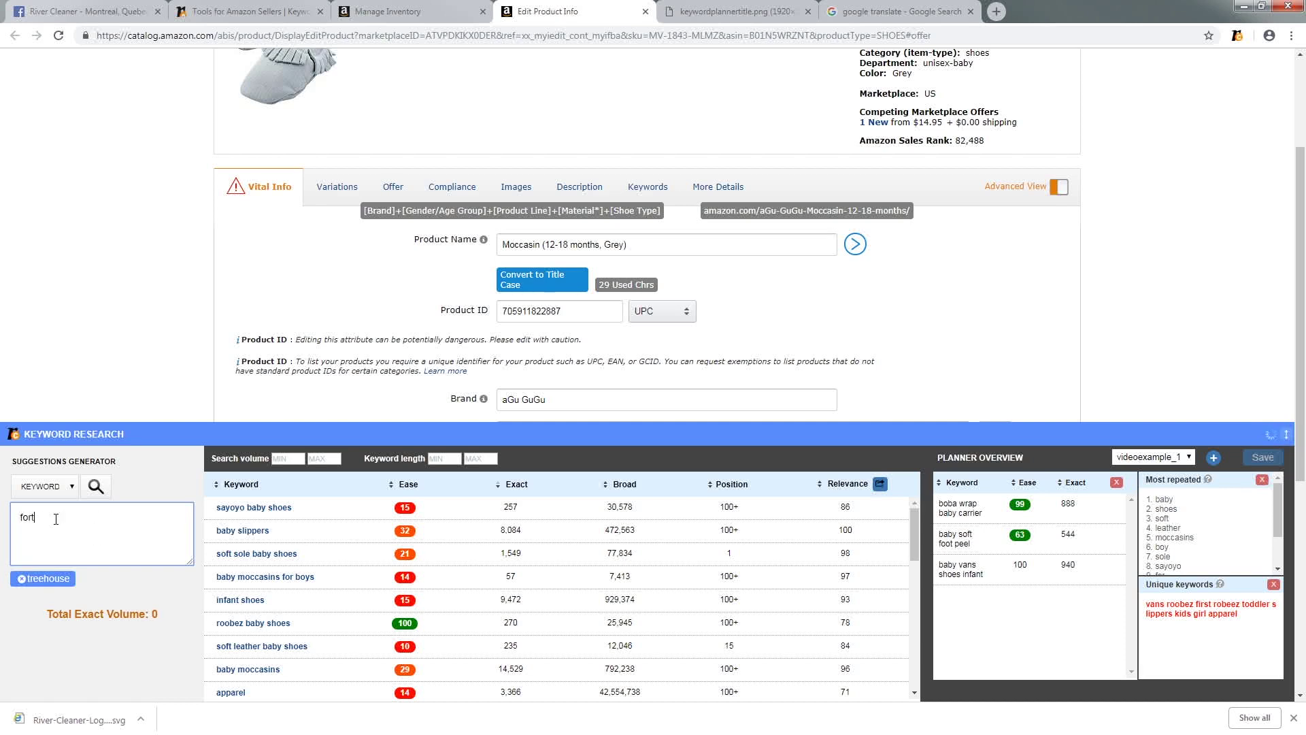
pyautogui.press('Return')
pyautogui.write('sho')
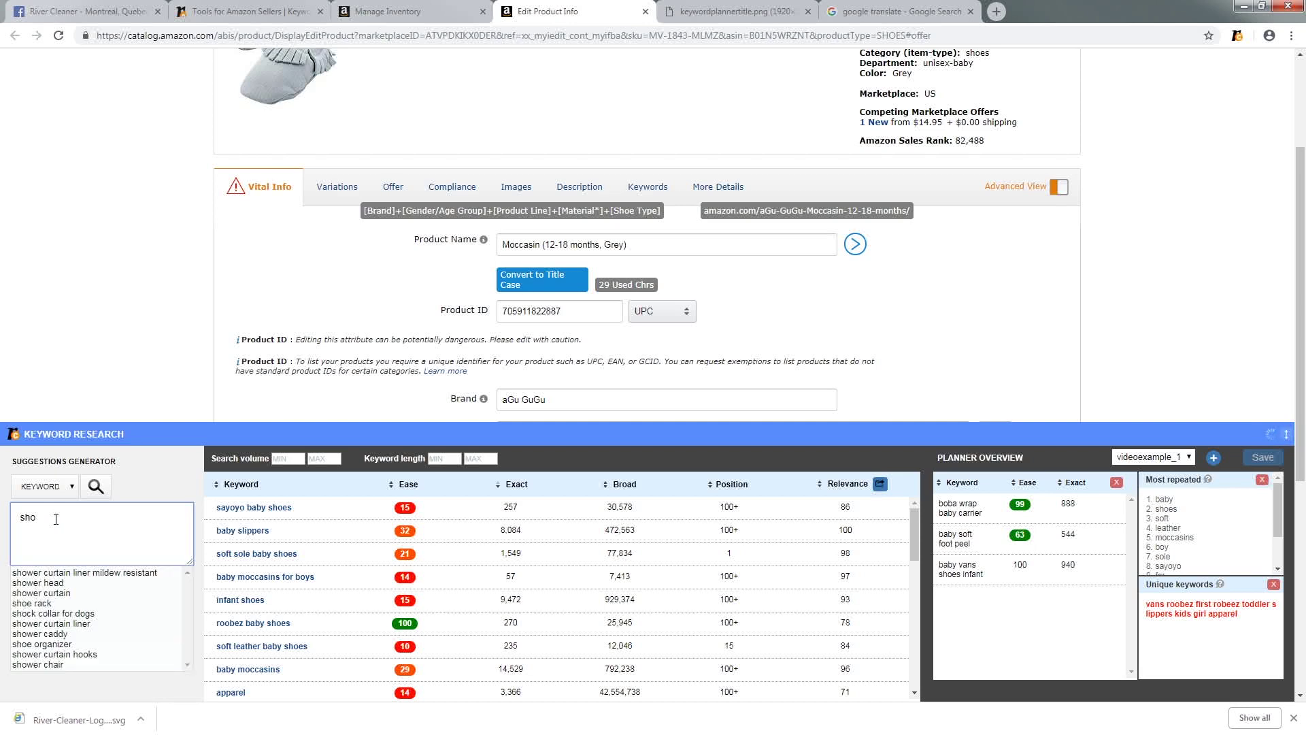
pyautogui.press('BackSpace')
pyautogui.press('BackSpace')
pyautogui.press('BackSpace')
pyautogui.write('castle')
pyautogui.press('Return')
# Step: Add the seed keywords "gardening" and "hose", then generate suggestions for all the seeds and review the resulting keyword list
pyautogui.write('gardening')
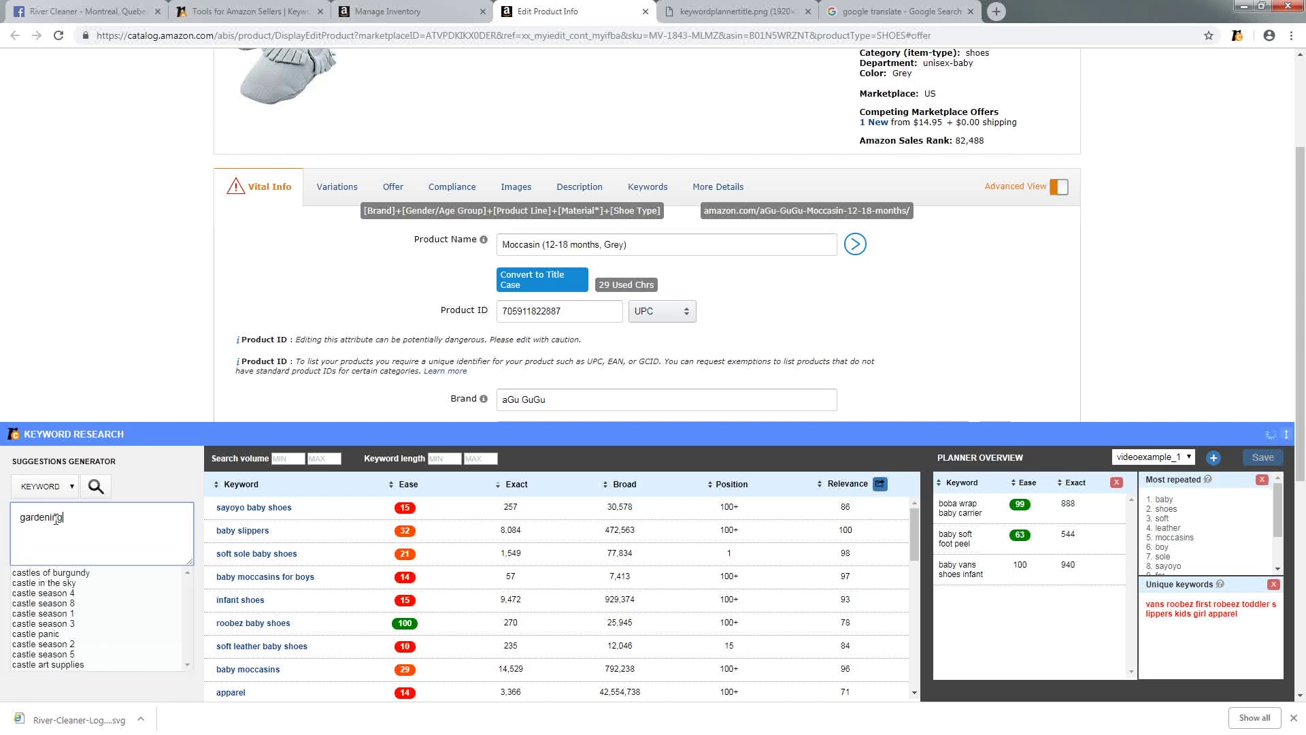
pyautogui.press('Return')
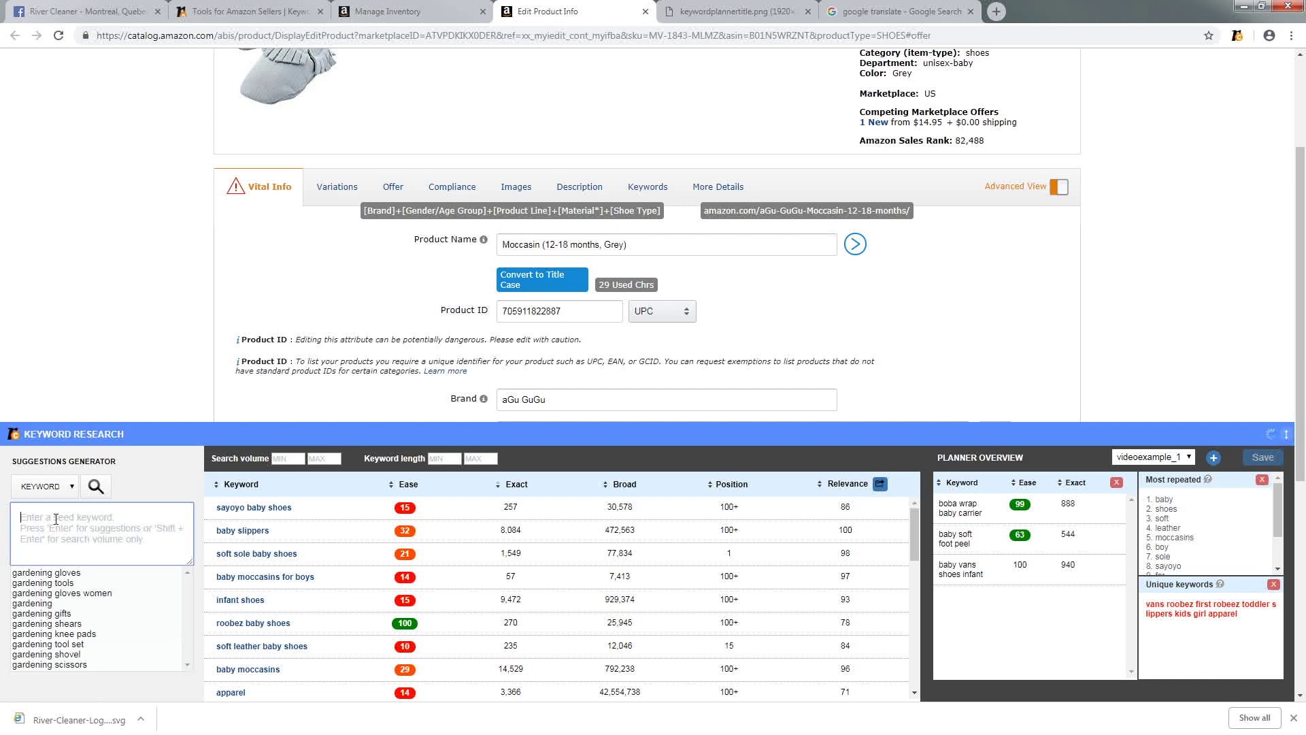
pyautogui.write('hose')
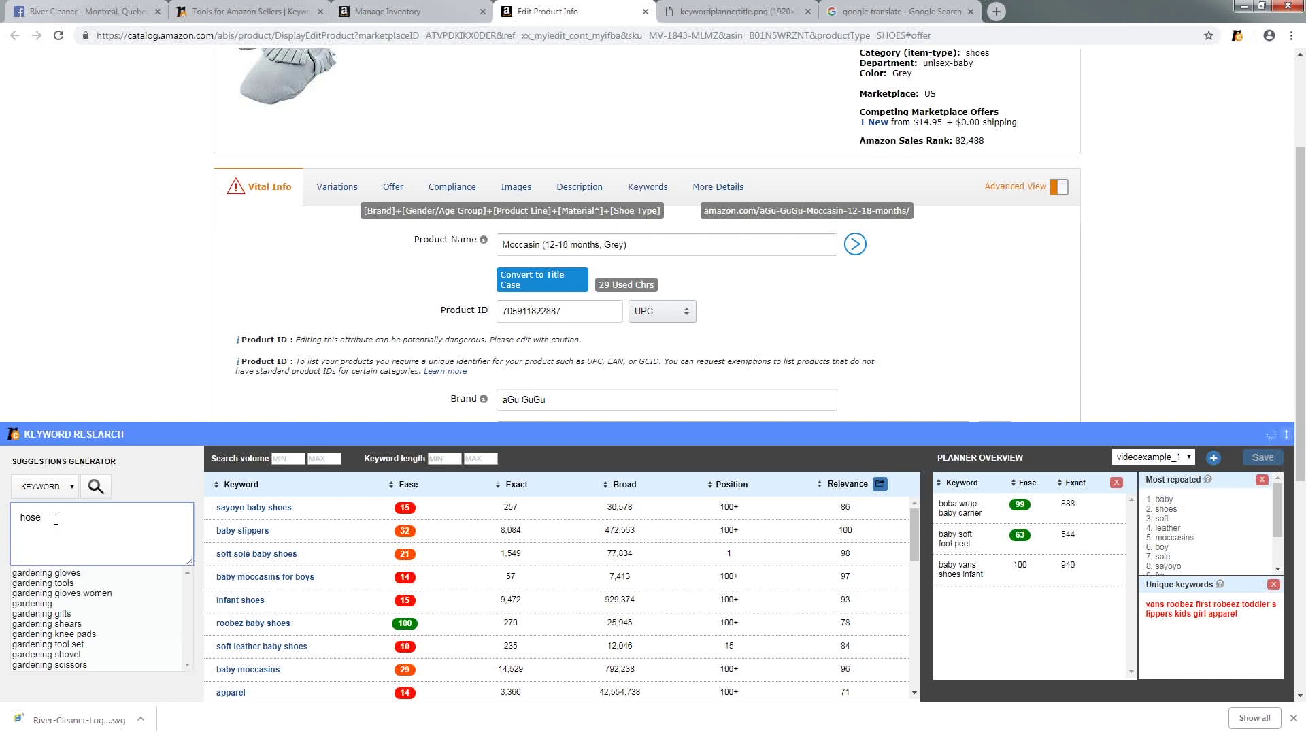
pyautogui.press('Return')
pyautogui.click(147, 479)
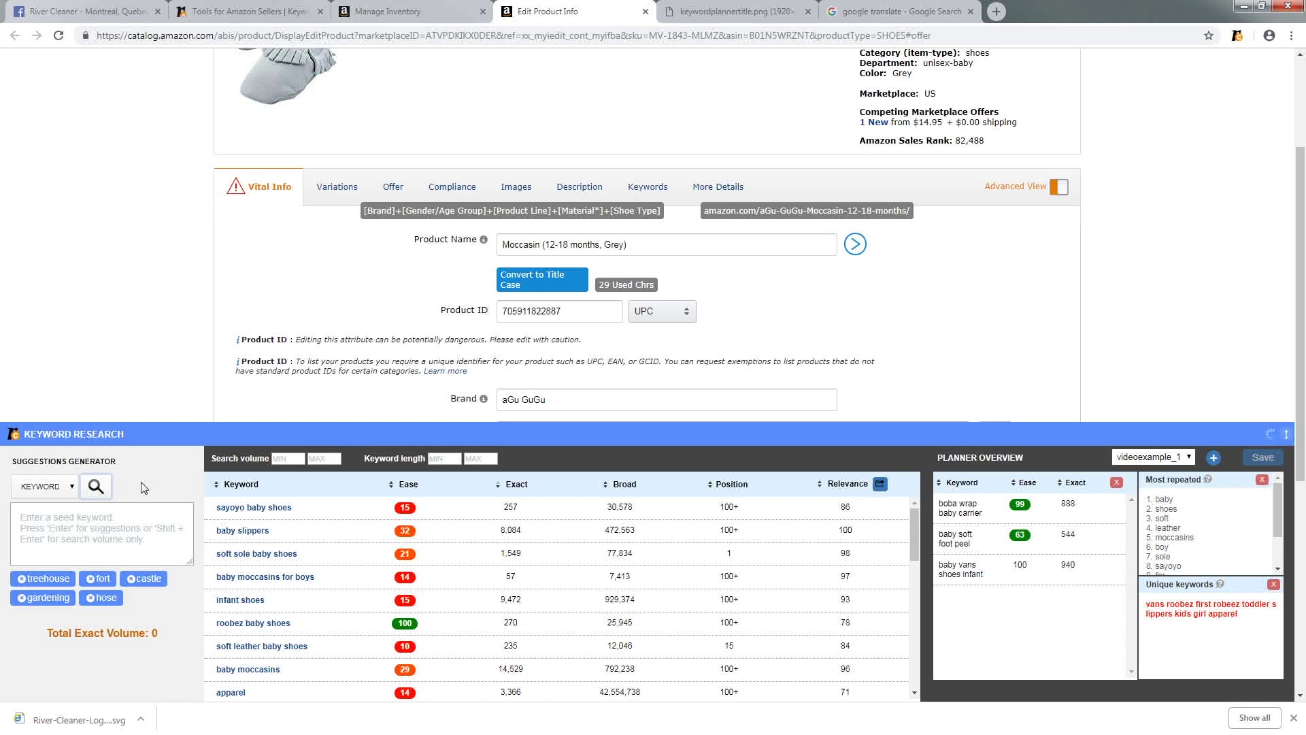
pyautogui.click(95, 486)
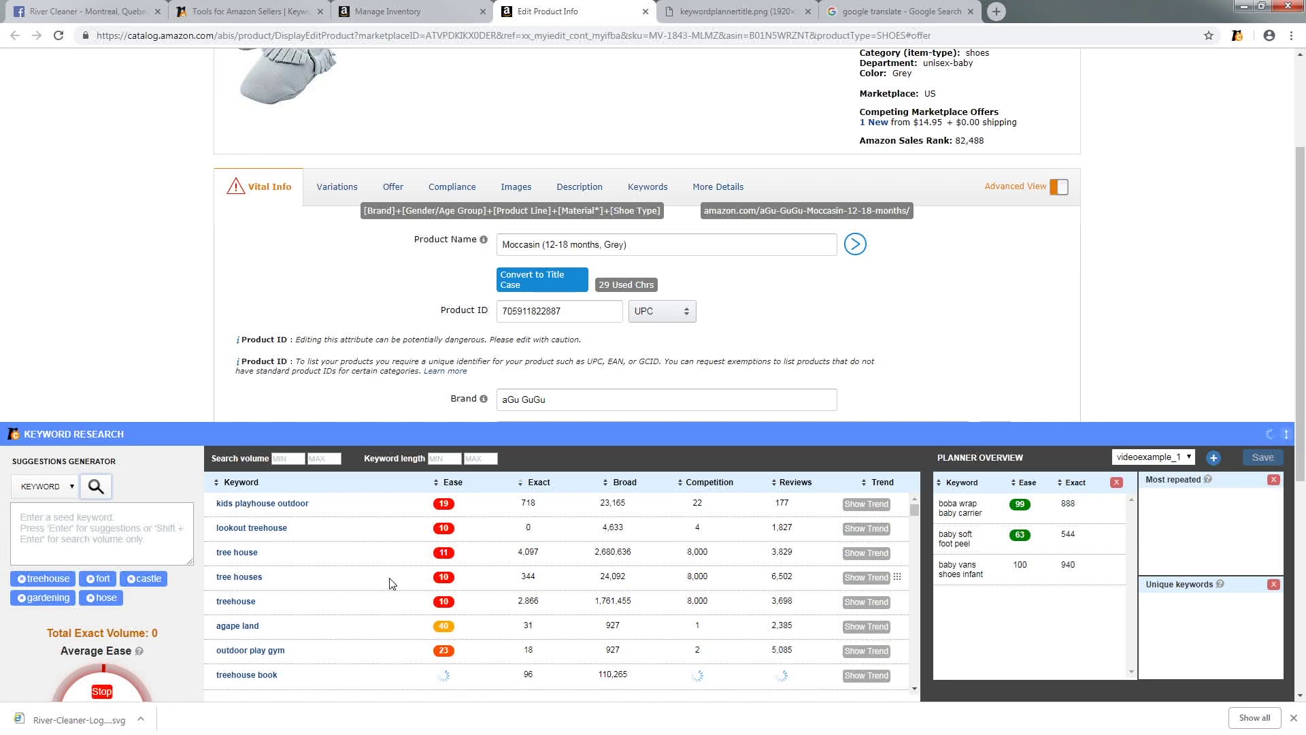
pyautogui.scroll(-3, 391, 583)
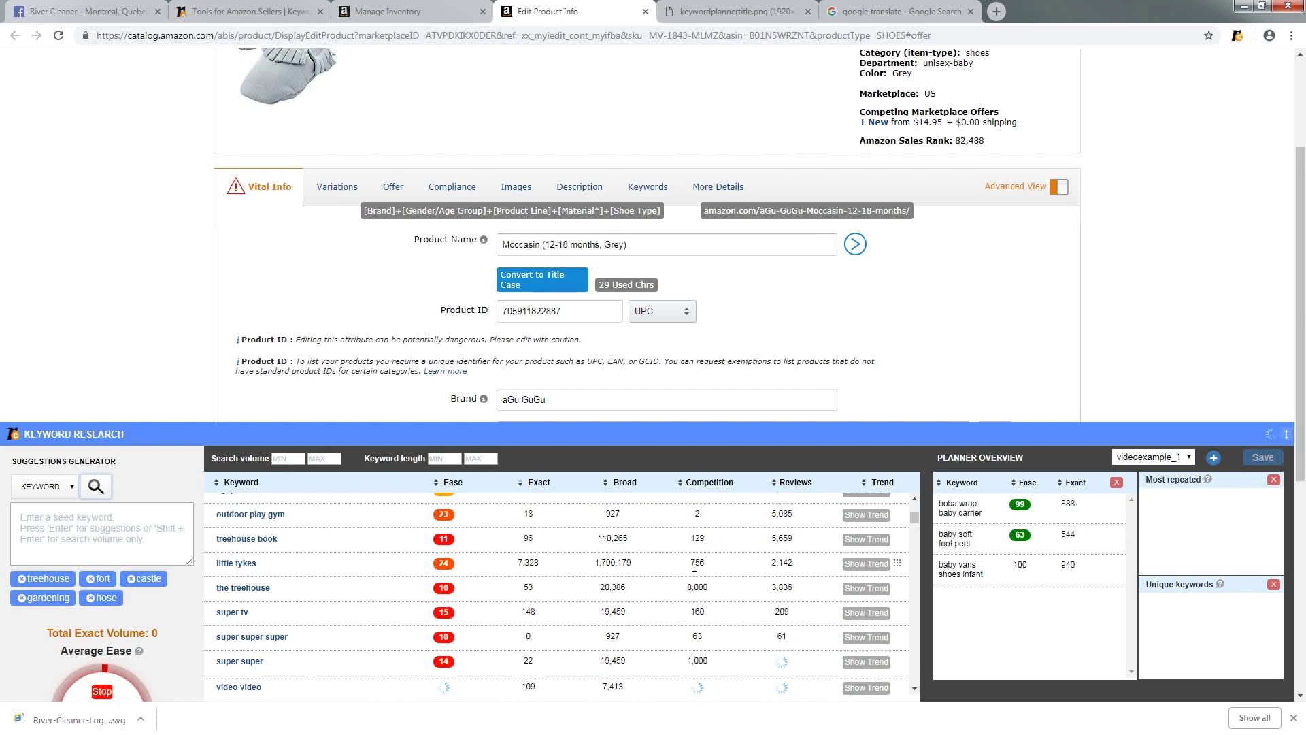
pyautogui.scroll(-2, 475, 603)
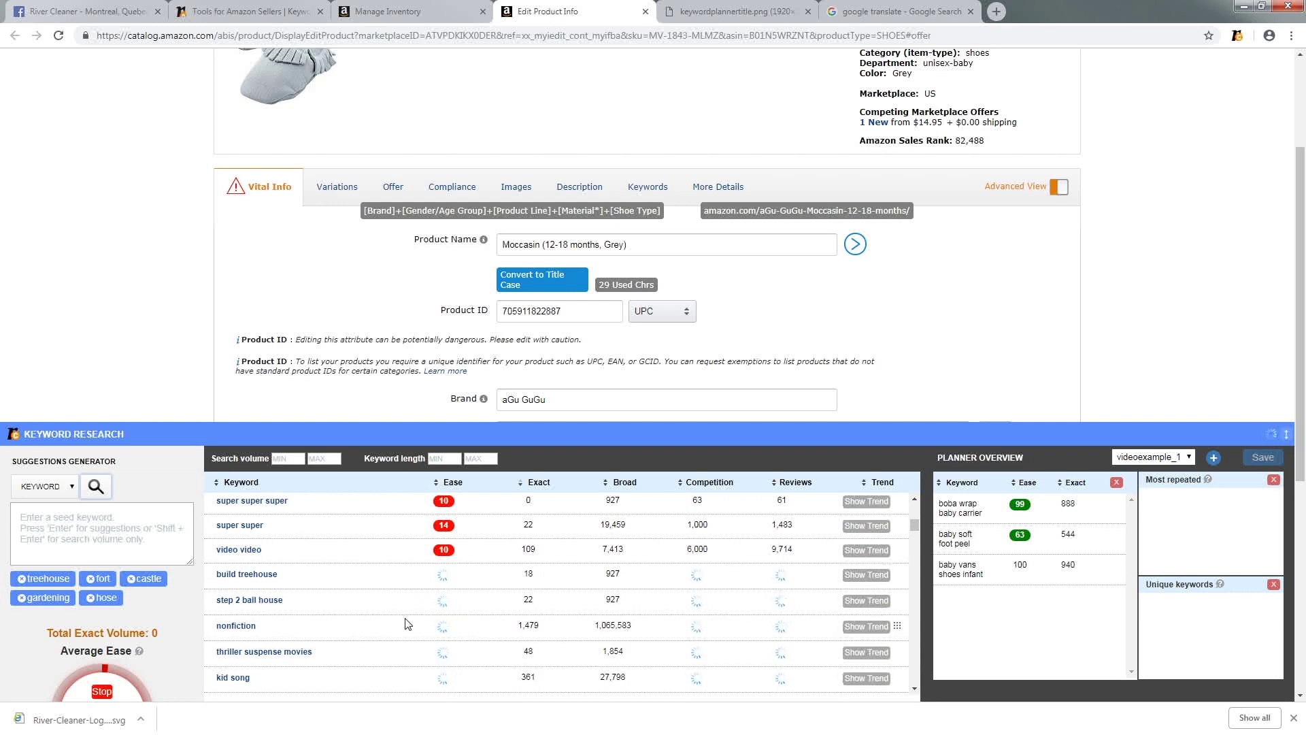
# Step: Remove the seed keywords "treehouse", "fort", "castle", "gardening" and "hose" from the suggestions generator
pyautogui.click(22, 579)
pyautogui.click(24, 580)
pyautogui.click(22, 580)
pyautogui.click(23, 579)
pyautogui.click(23, 579)
# Step: Add the seed keywords "childrens", "toy", "backyard" and "french" to the suggestions generator and generate suggestions for them
pyautogui.click(51, 515)
pyautogui.write('chi')
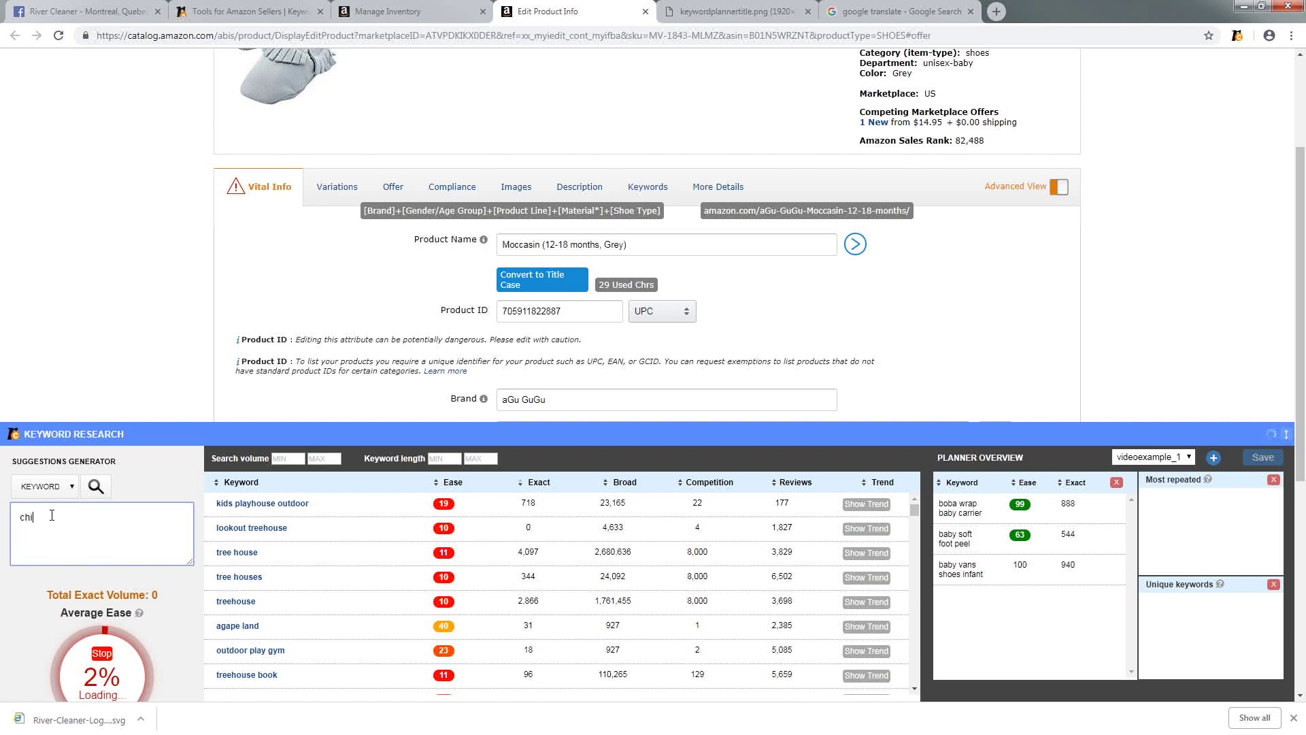
pyautogui.write('ldrens')
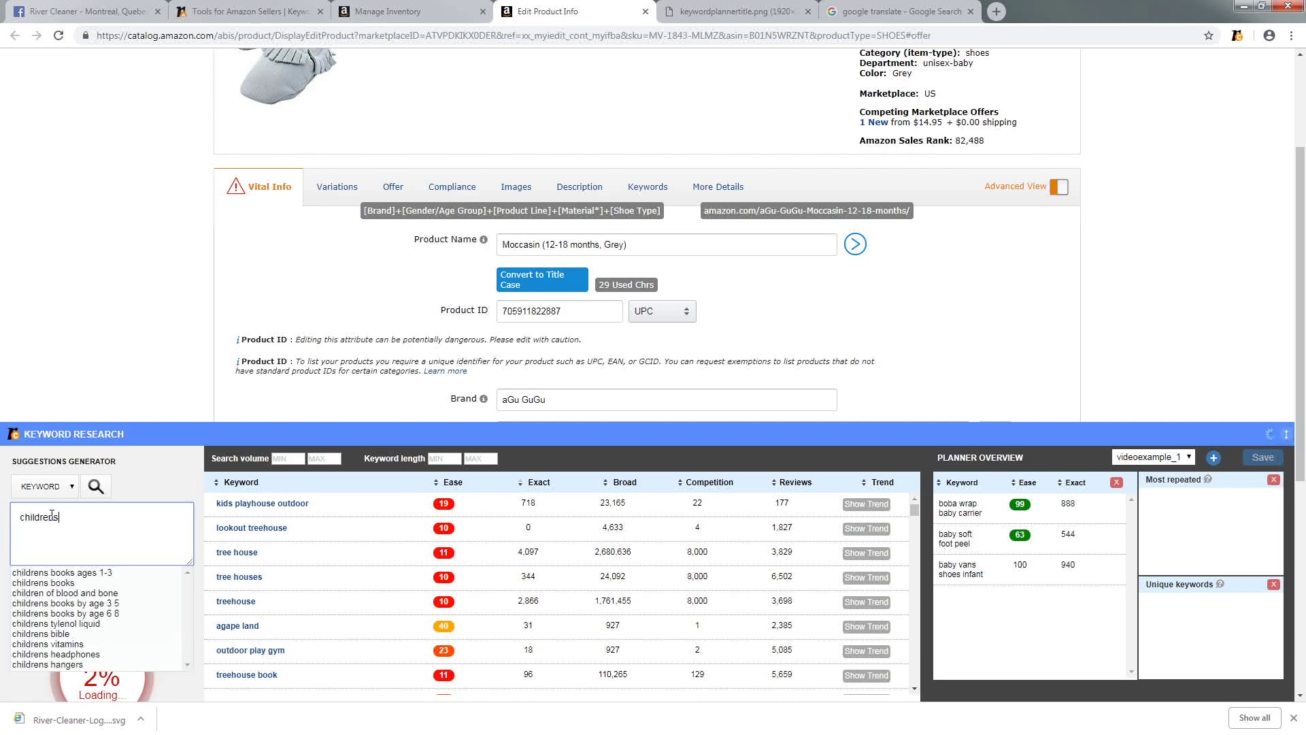
pyautogui.press('Return')
pyautogui.write('b')
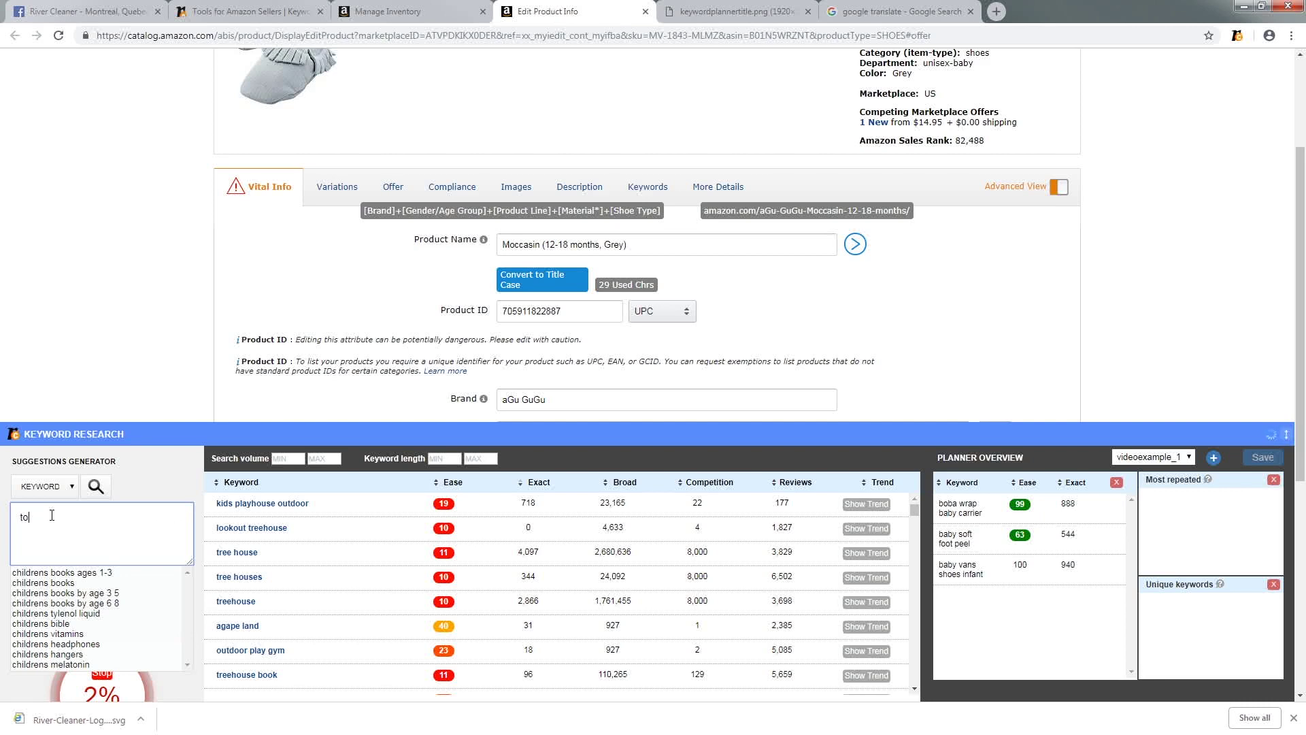
pyautogui.press('BackSpace')
pyautogui.write('backyard')
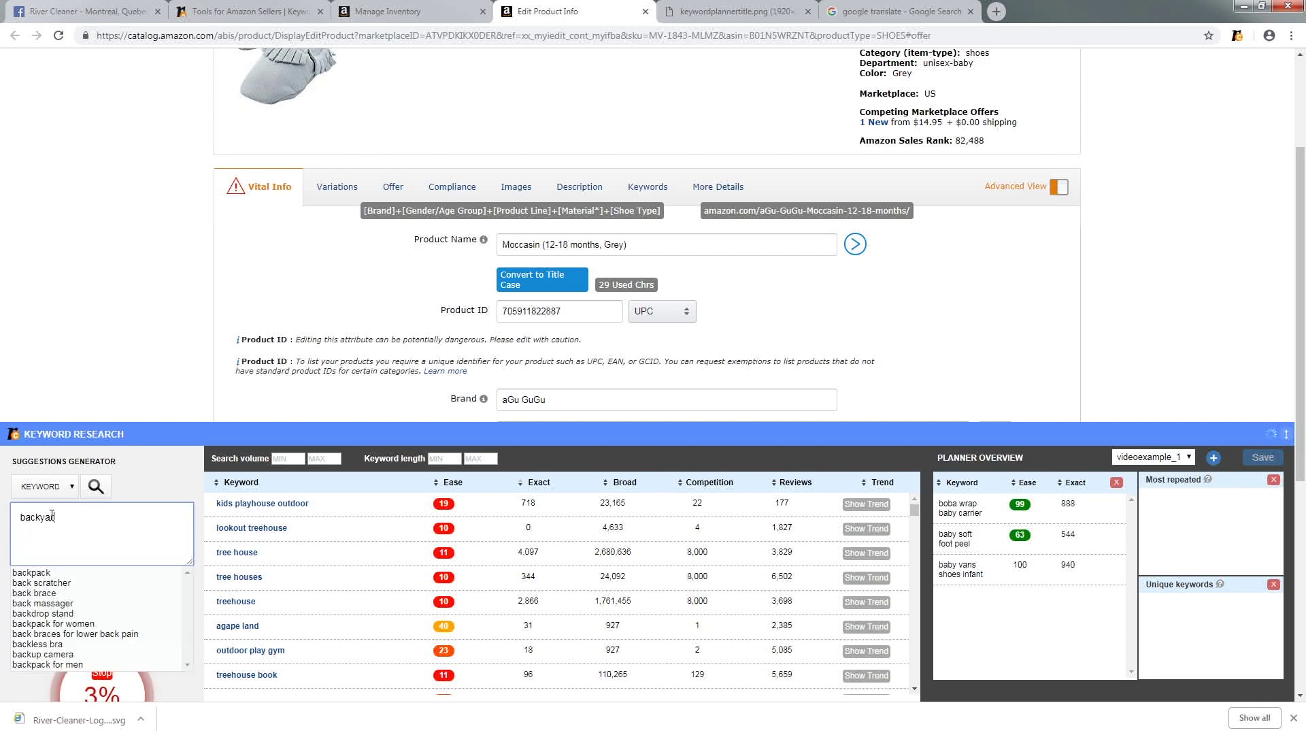
pyautogui.press('Return')
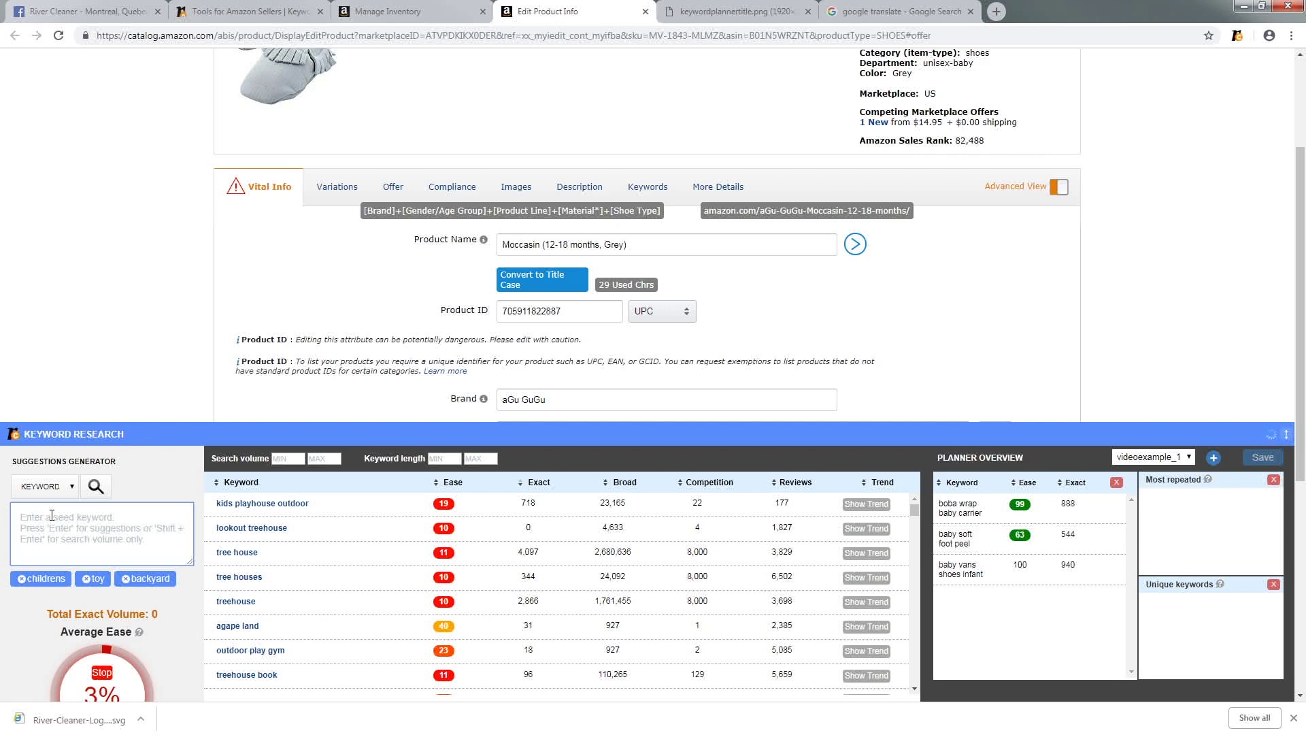
pyautogui.write('french')
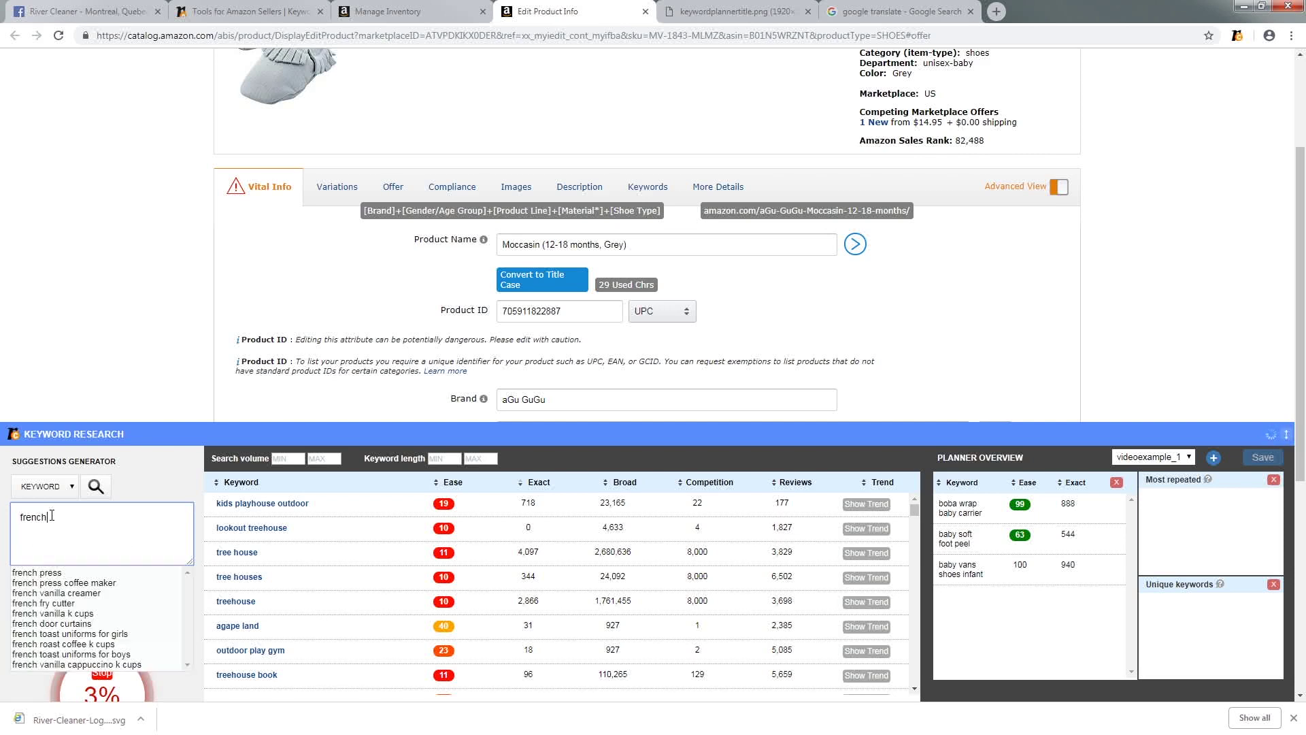
pyautogui.press('Return')
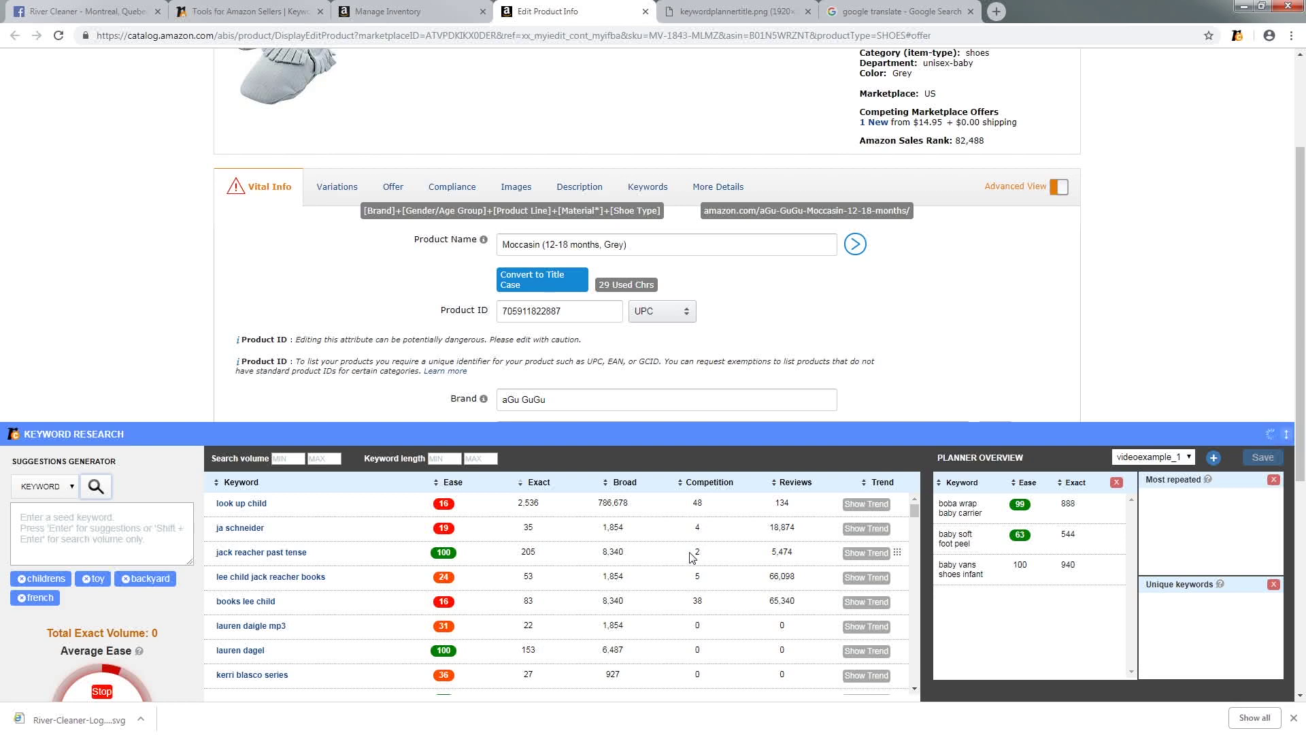
# Step: Add the suggested keyword "look up child cd" to the videoexample_1 planner
pyautogui.scroll(-1, 624, 586)
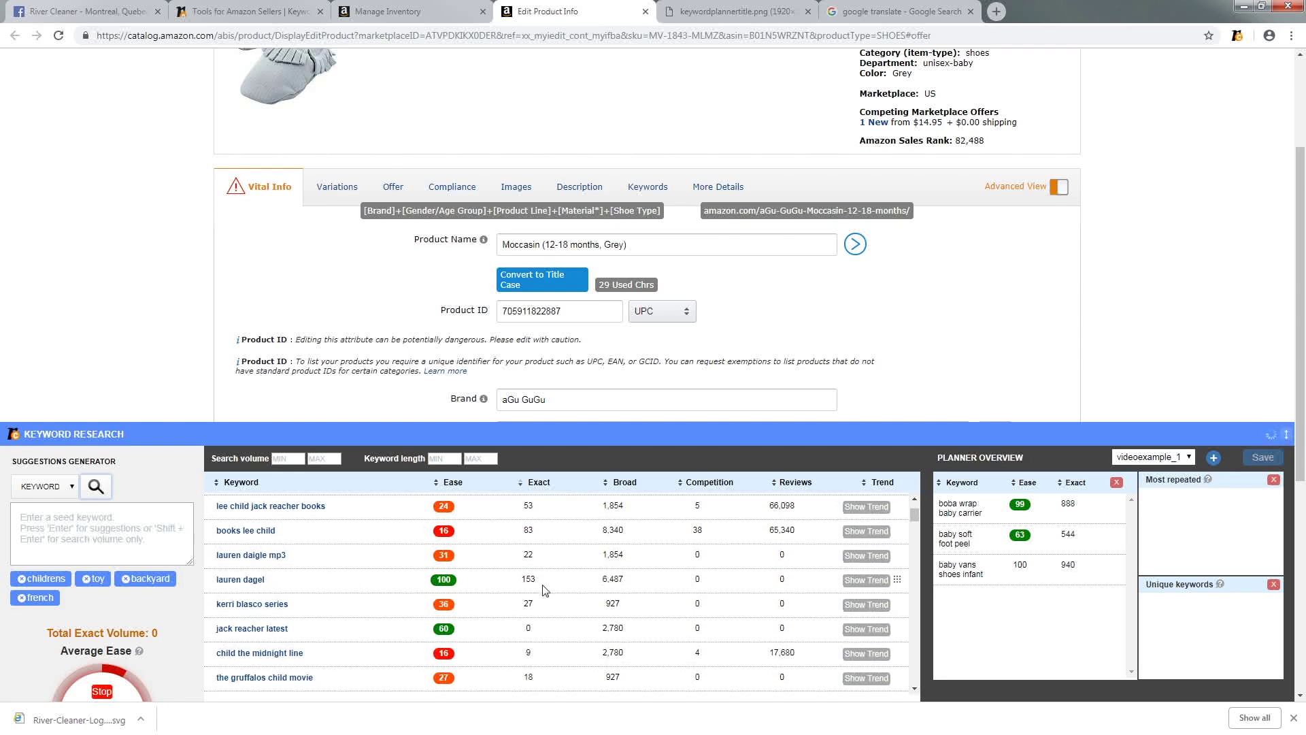
pyautogui.scroll(-2, 544, 590)
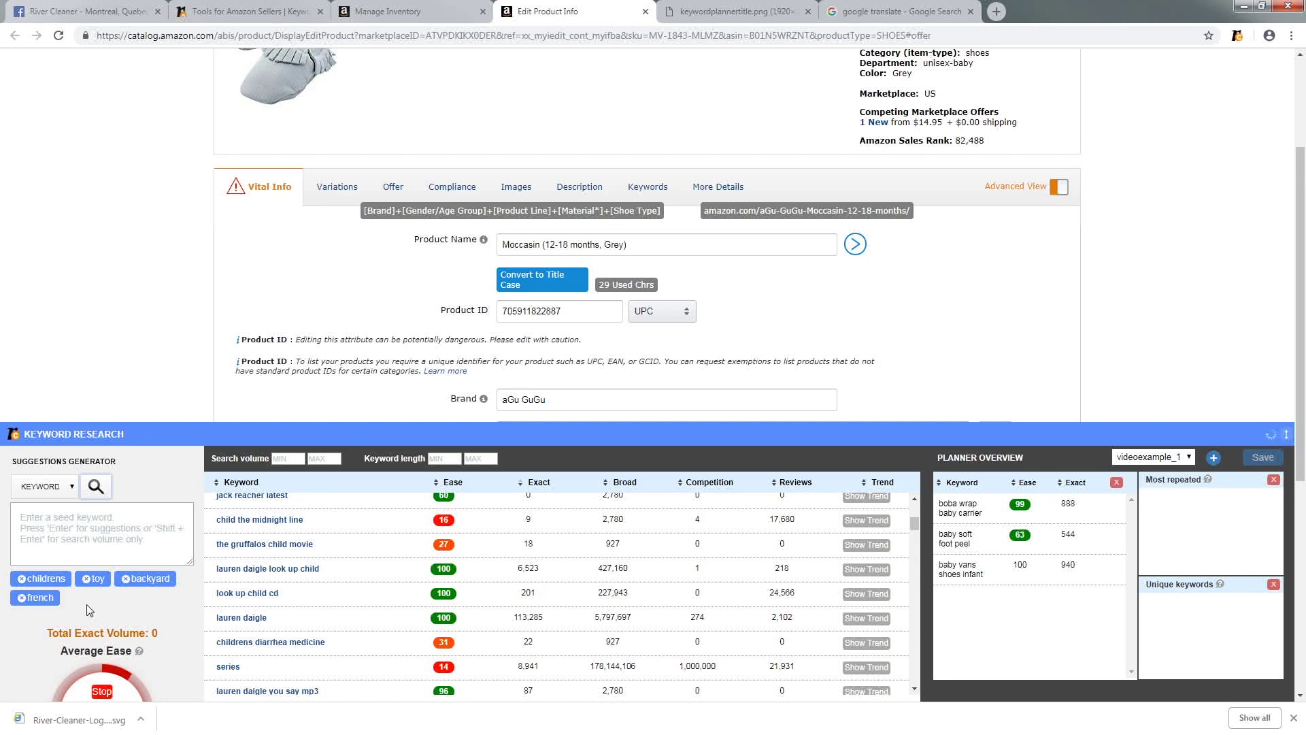
pyautogui.moveTo(303, 596); pyautogui.dragTo(1021, 643)
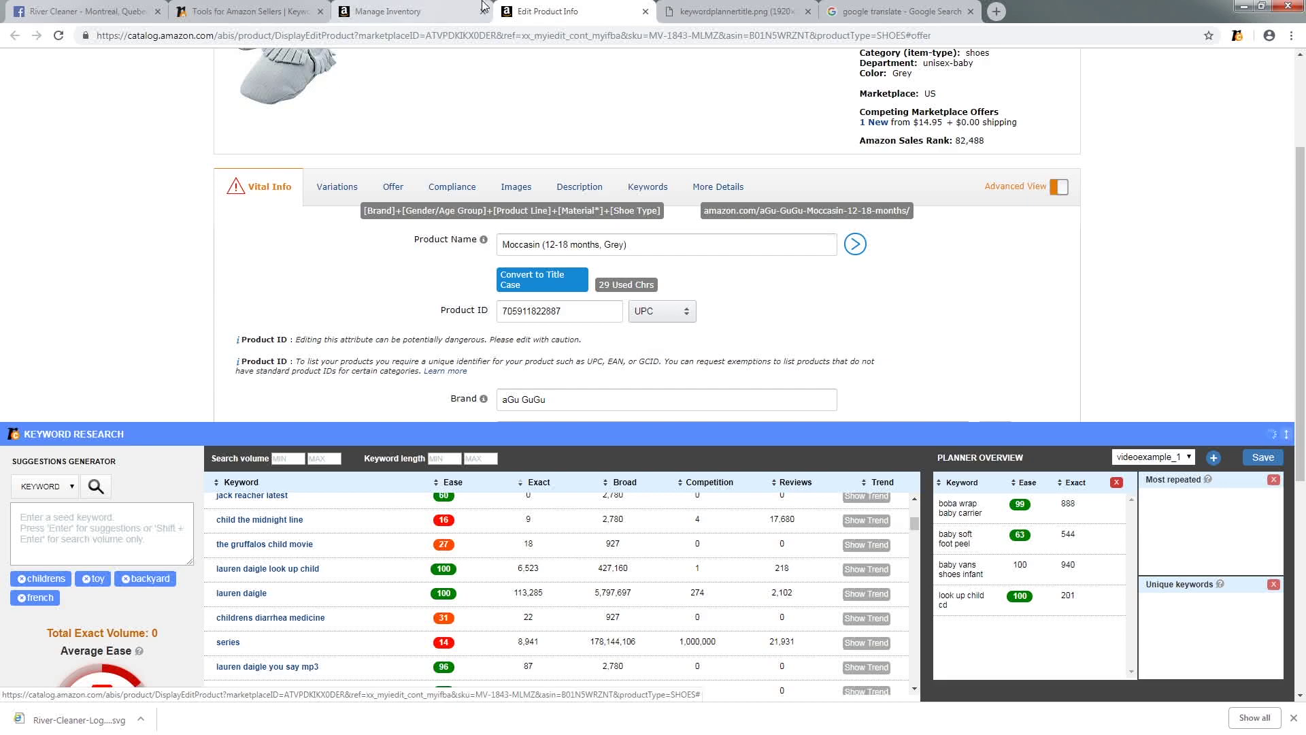
# Step: View the Manage Inventory page, River Cleaner's Facebook page and the River Cleaner website before returning to the Edit Product Info page
pyautogui.click(388, 11)
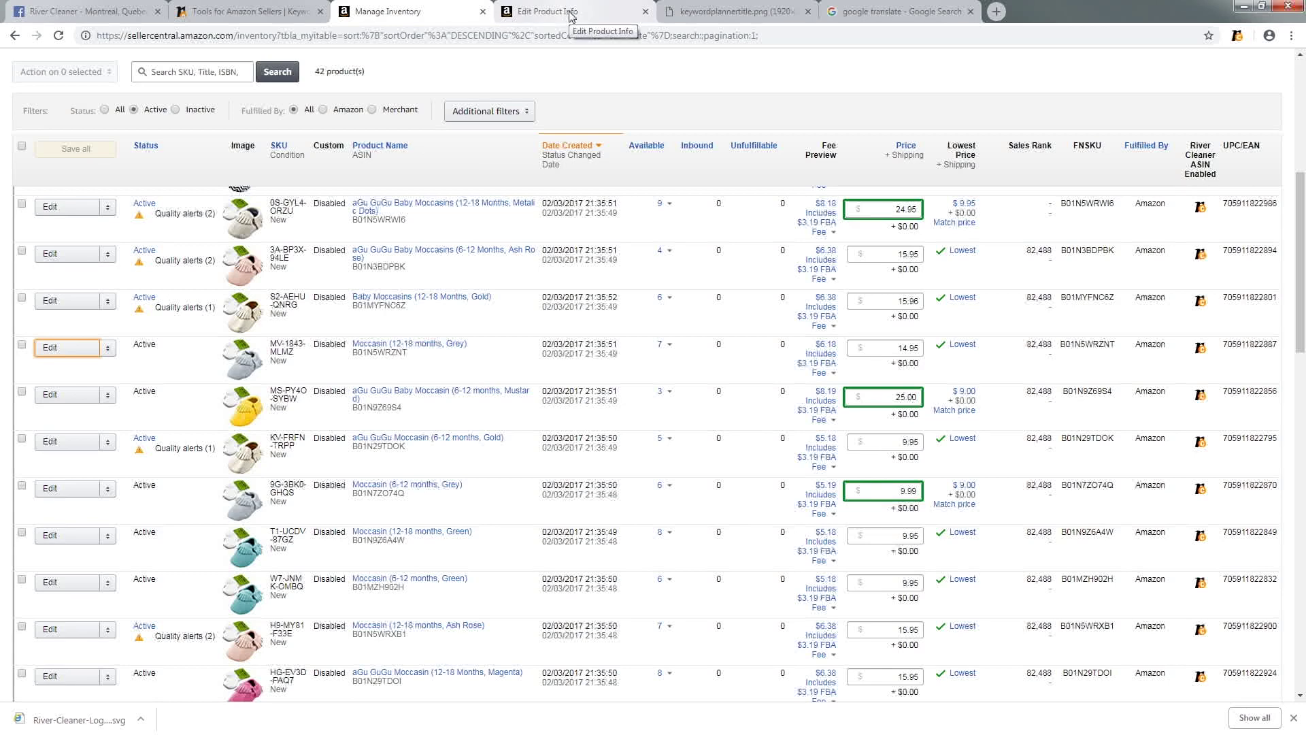
pyautogui.click(124, 7)
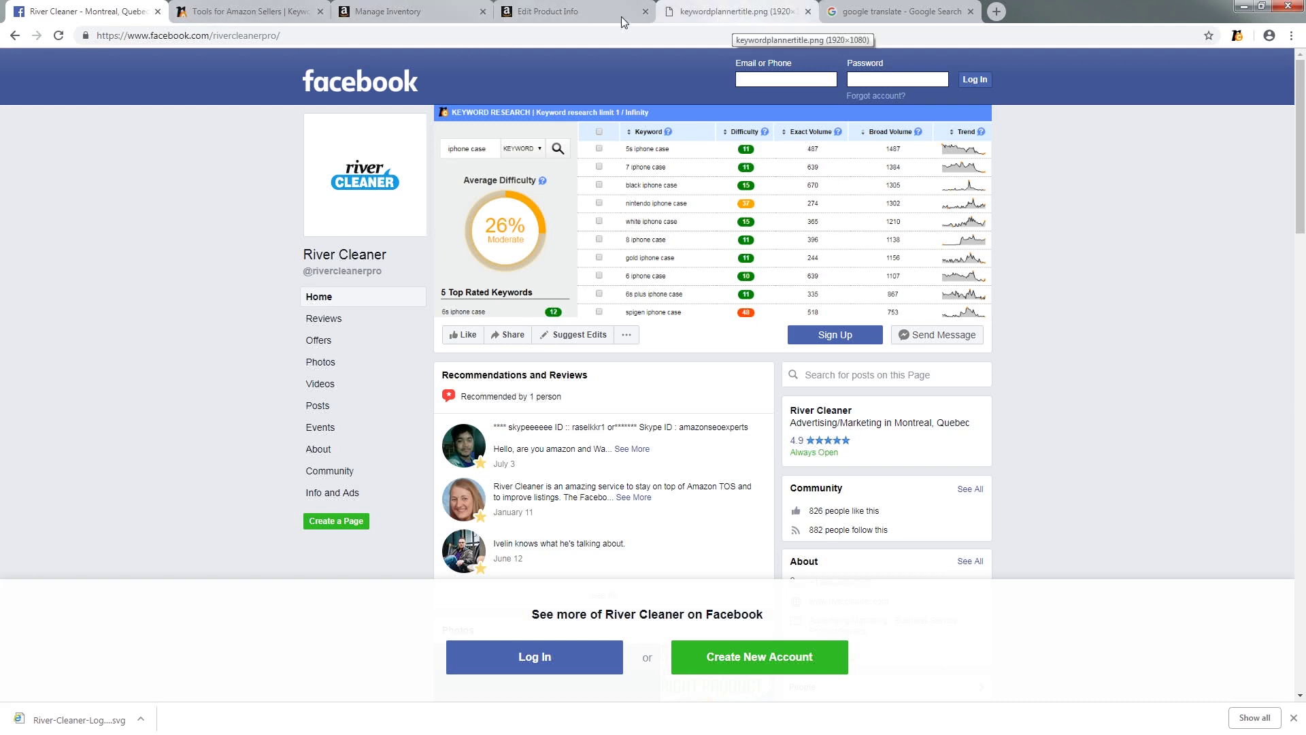
pyautogui.click(291, 8)
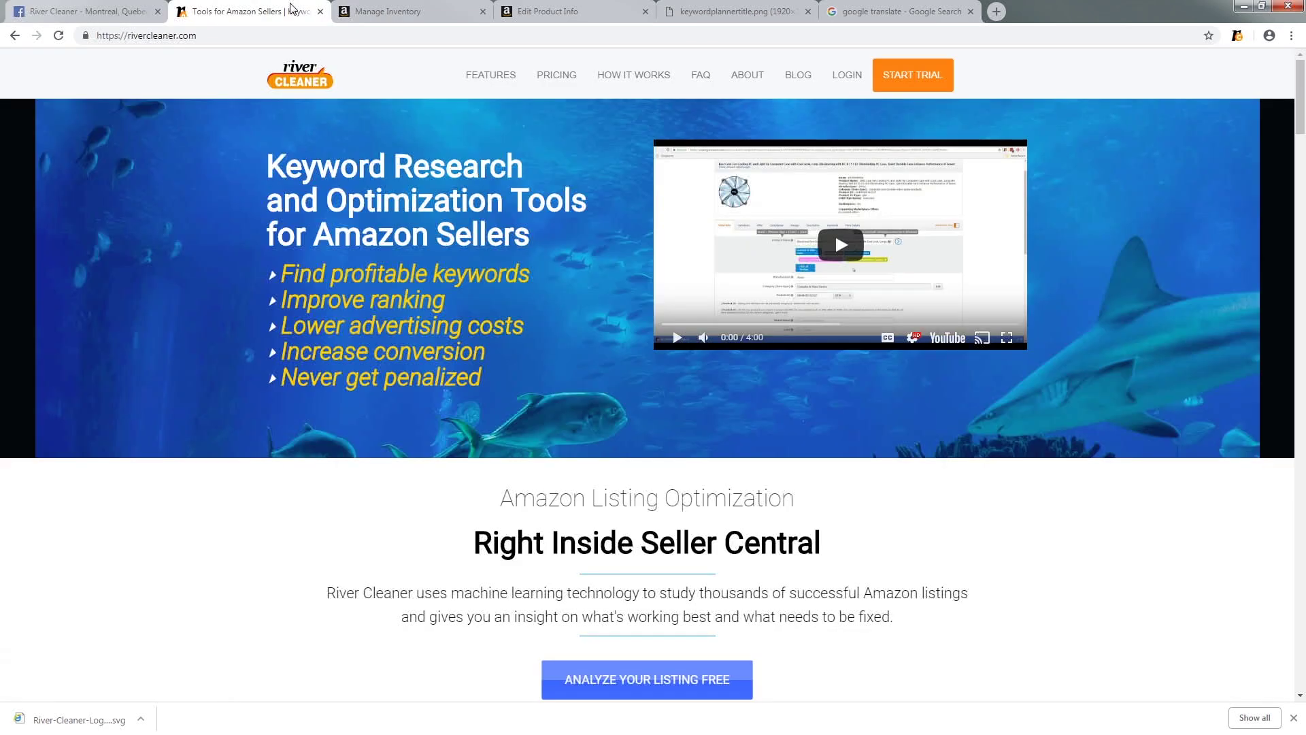
pyautogui.click(583, 8)
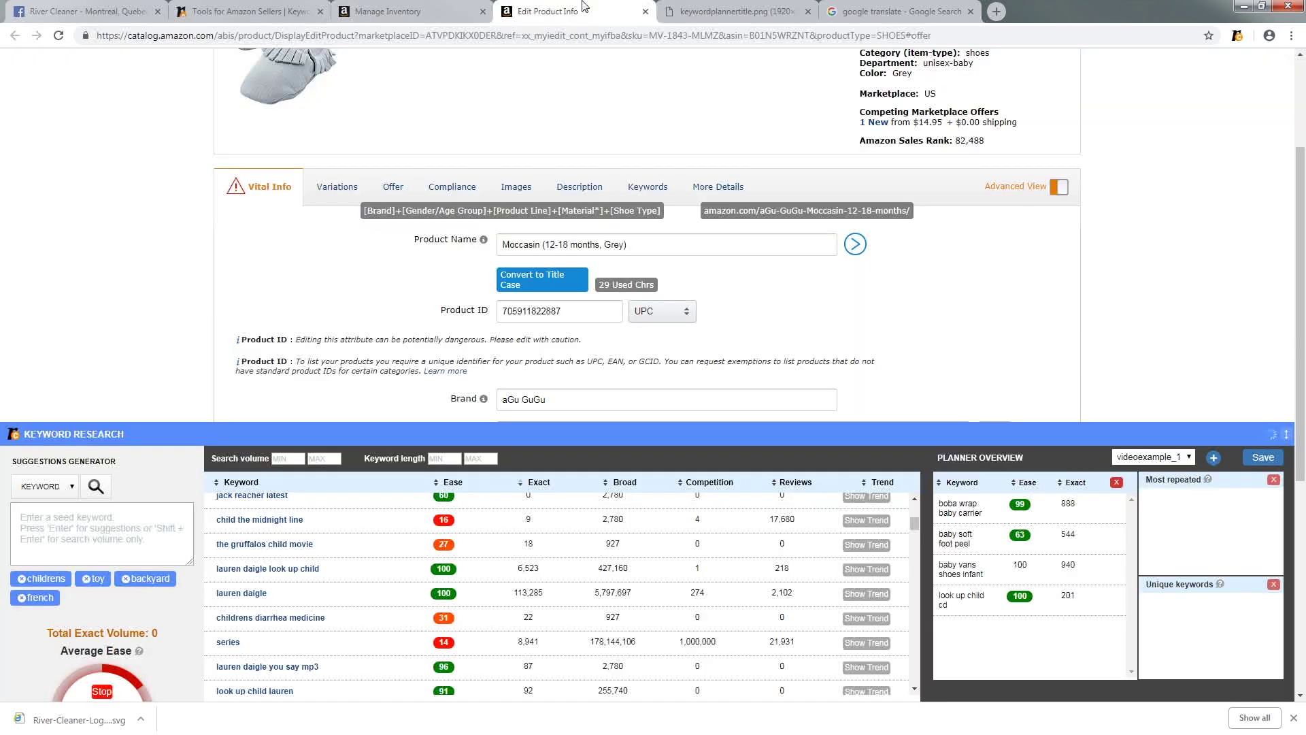